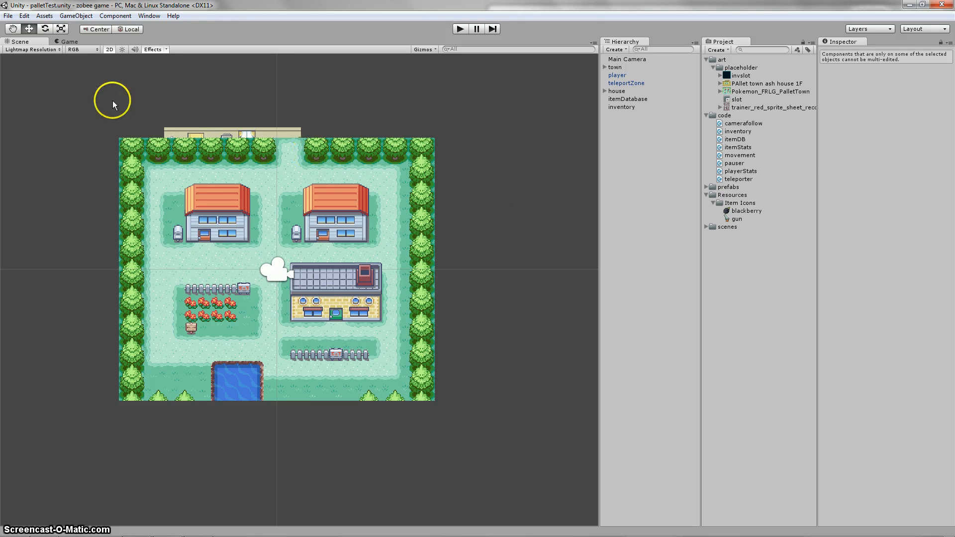
Step: Start a new project and set its location to D:\New Unity Project
left_click(8, 16)
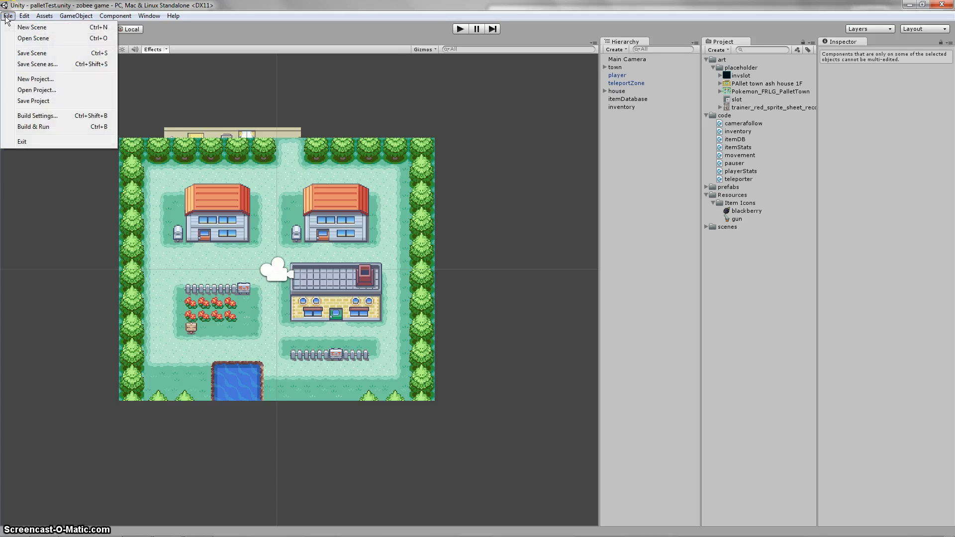
left_click(37, 80)
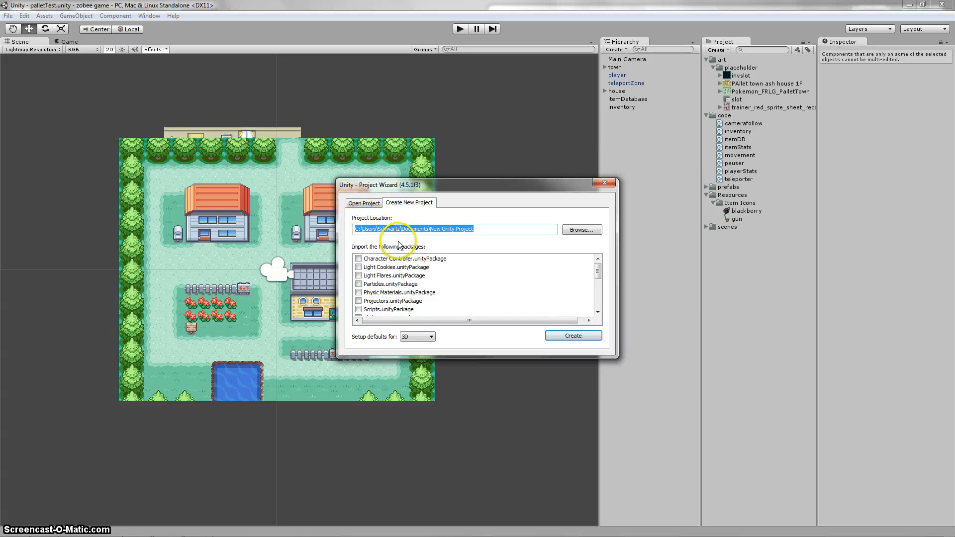
left_click(358, 228)
left_click_drag(475, 229, 354, 228)
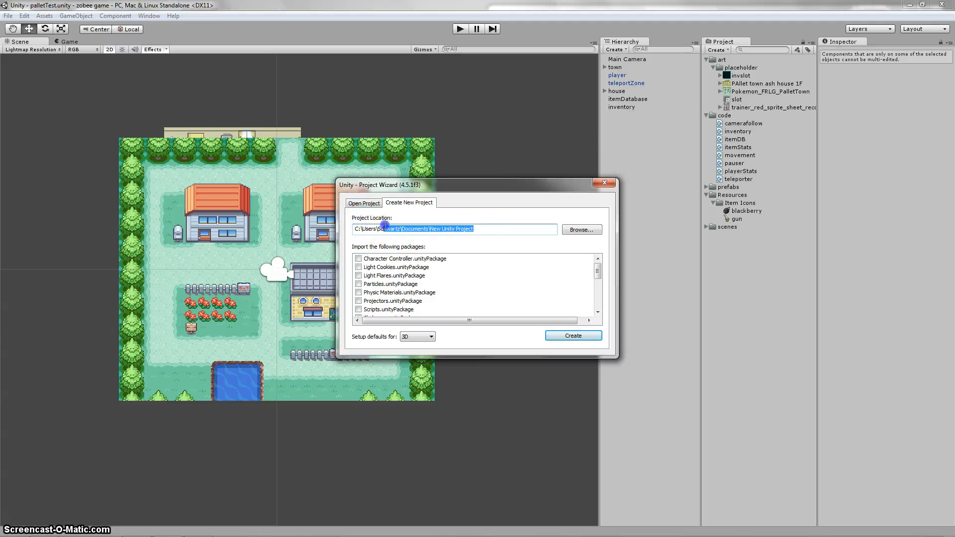
left_click_drag(501, 234, 280, 236)
left_click(373, 233)
left_click_drag(359, 232, 344, 230)
type("D")
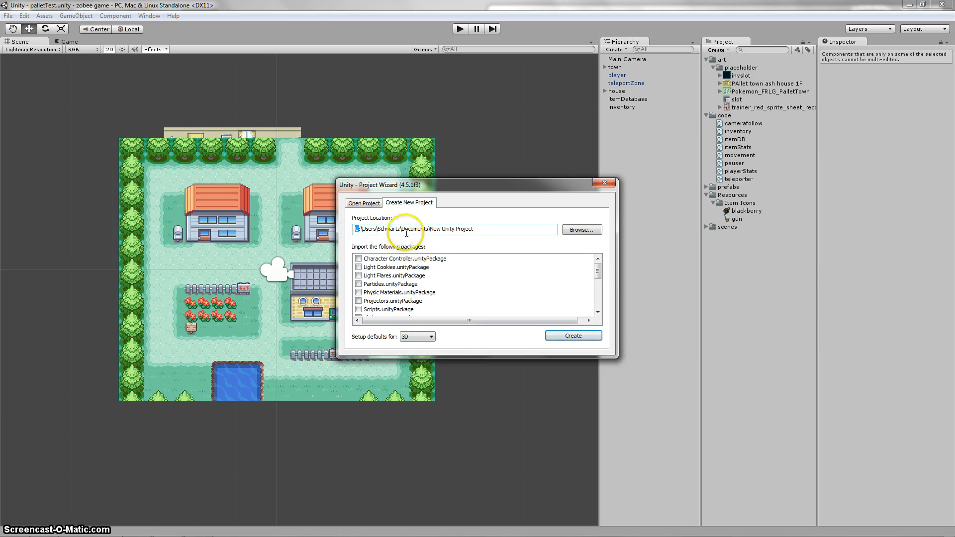
left_click(426, 230)
left_click_drag(425, 230, 361, 234)
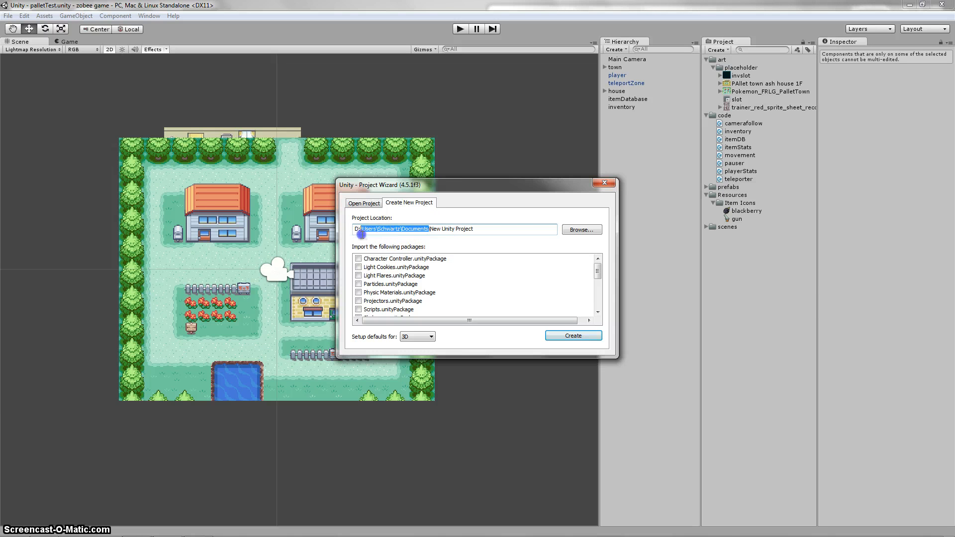
key("BackSpace")
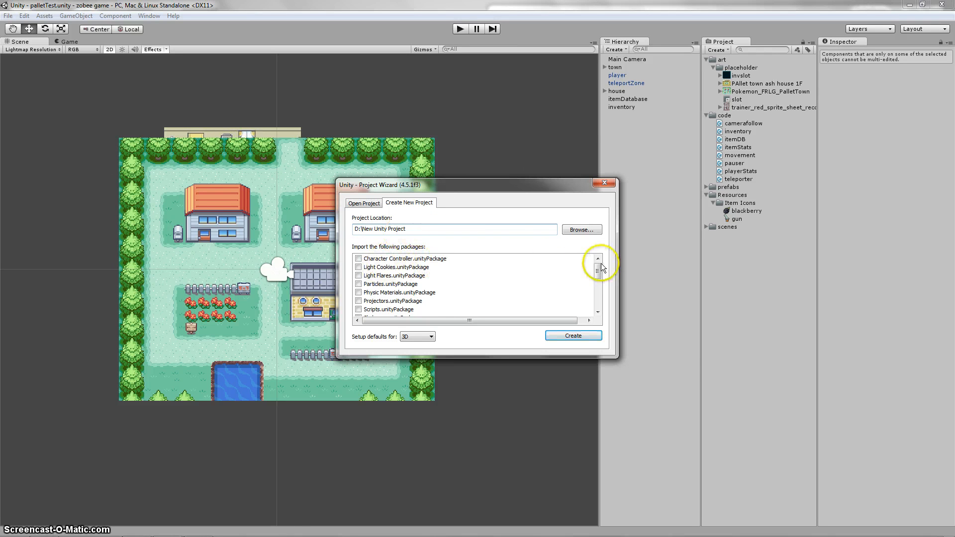
mouse_move(598, 271)
left_mouse_down()
mouse_move(597, 295)
mouse_move(601, 267)
left_mouse_up()
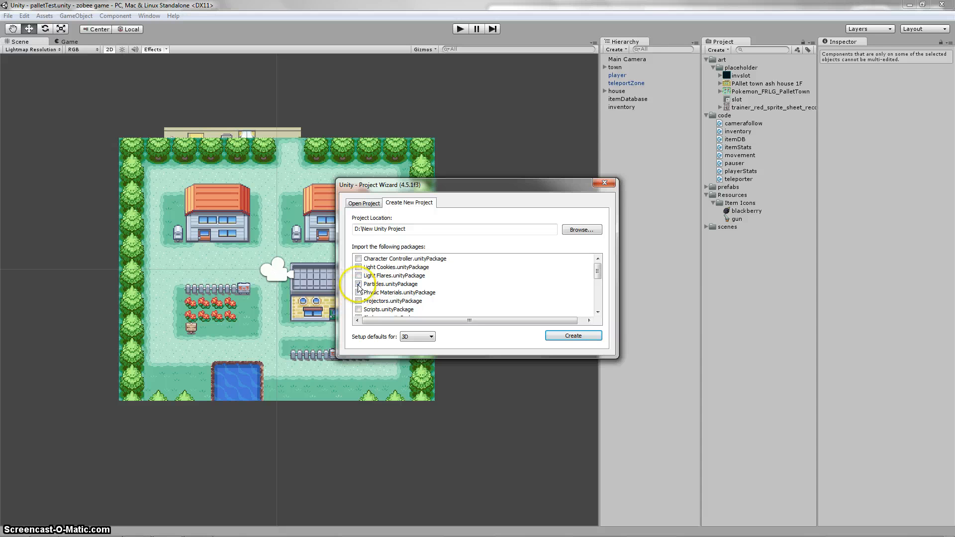
left_click(358, 284)
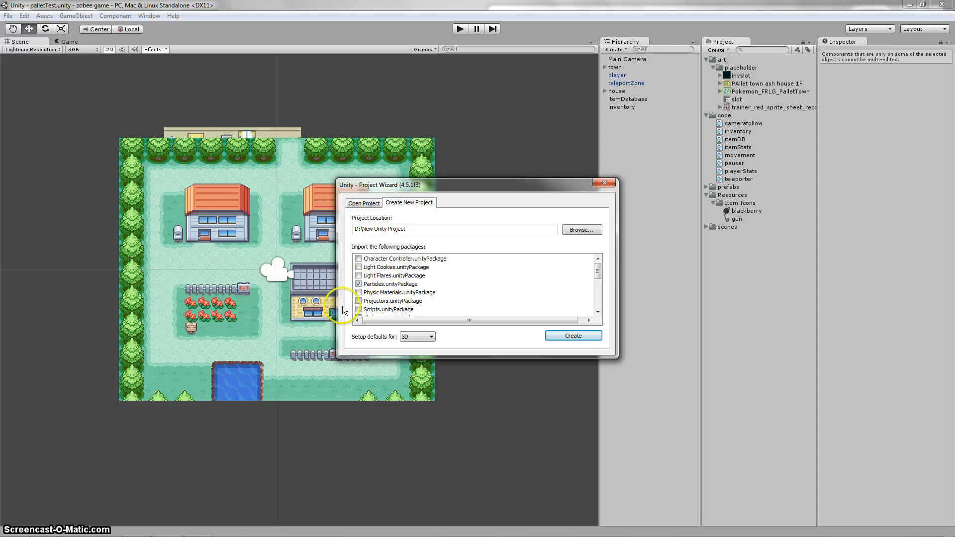
left_click(358, 284)
scroll(393, 298, "down", 1)
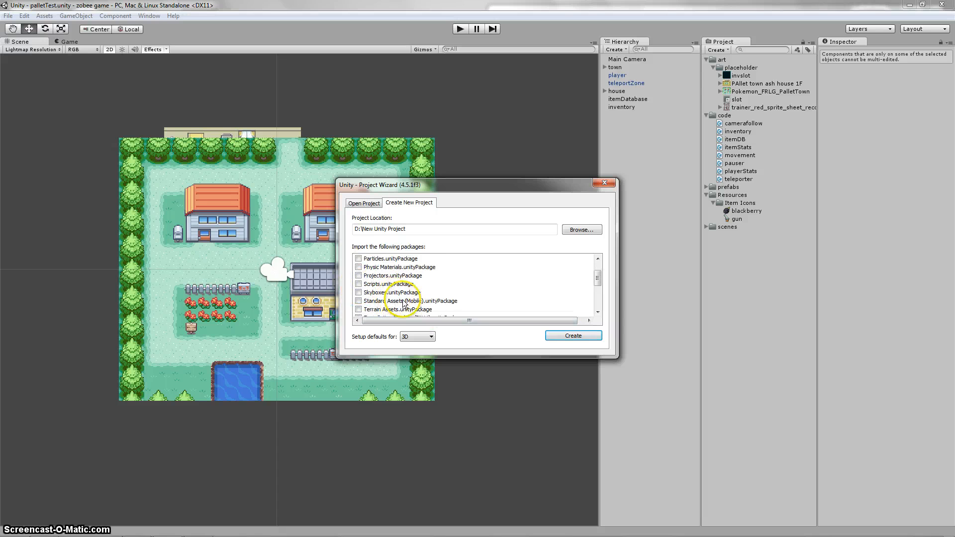
scroll(406, 298, "up", 1)
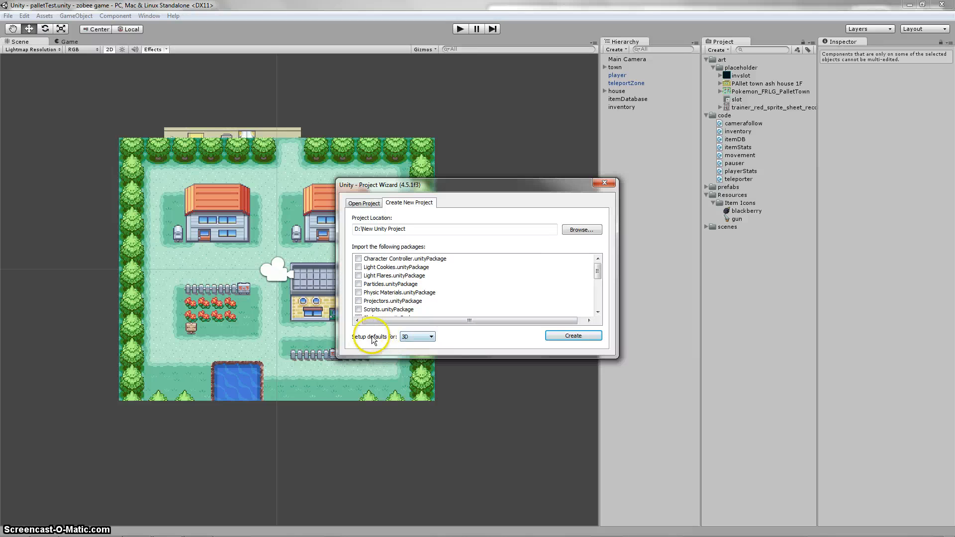
Step: Keep the setup defaults at 3D and create the new project without importing any packages
left_click(416, 337)
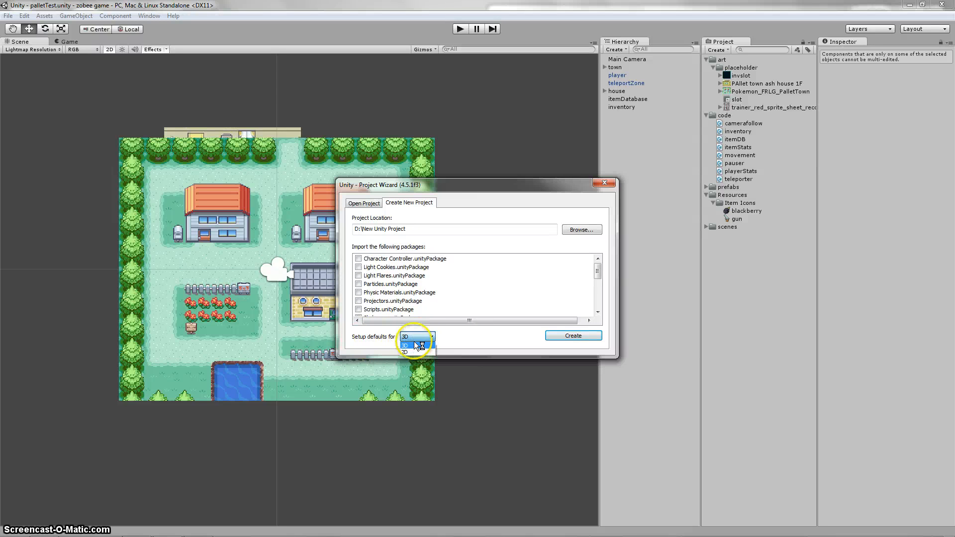
left_click(415, 345)
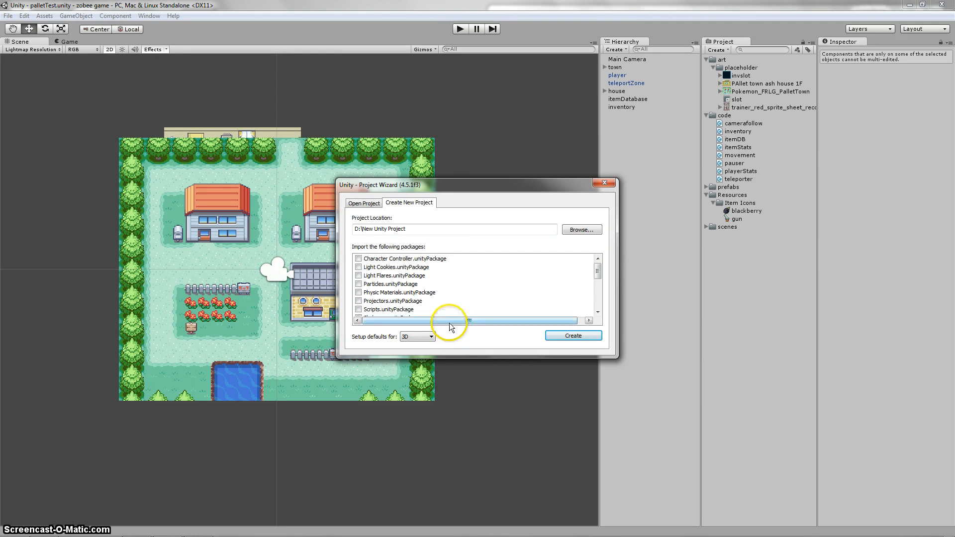
left_click(363, 203)
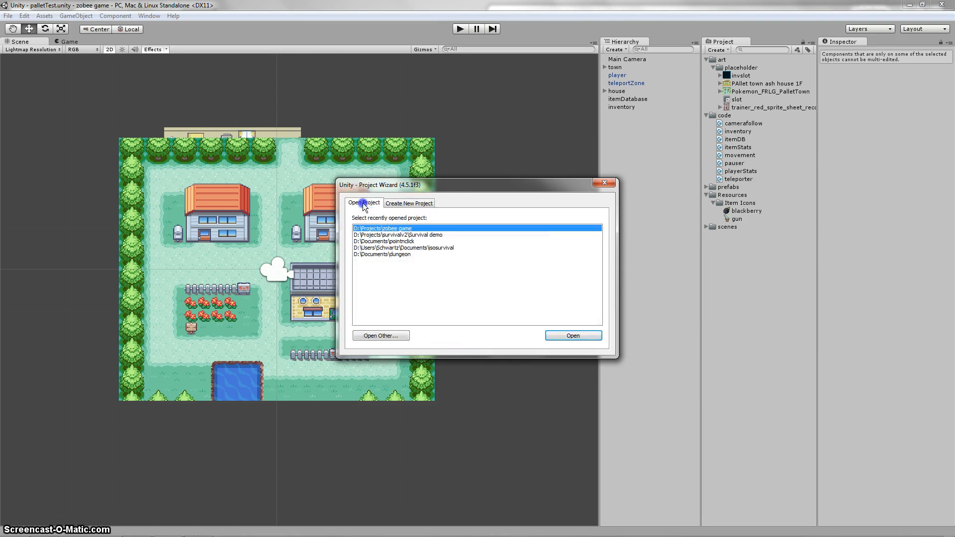
left_click(410, 205)
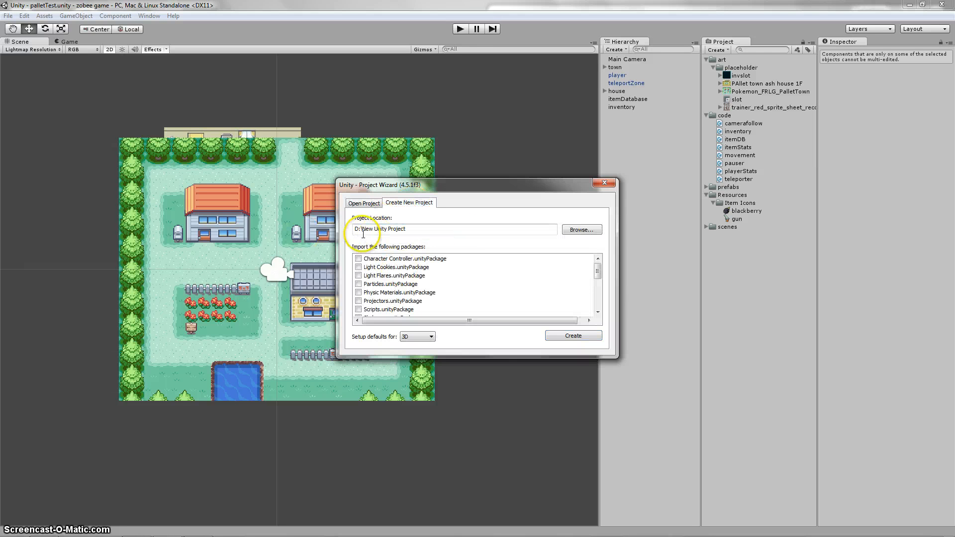
left_click(572, 336)
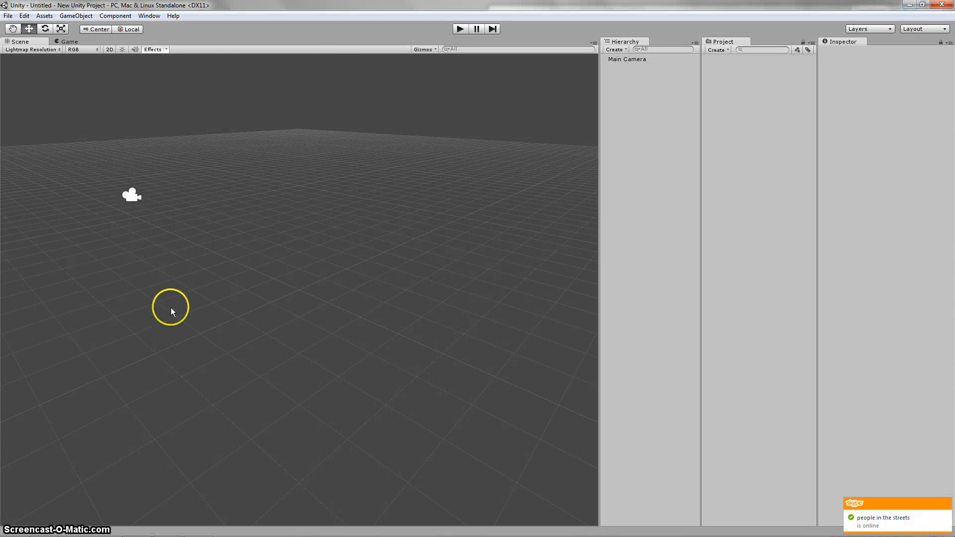
Step: Switch the editor to the 2 by 3 layout and show the Project panel in one column
left_click(912, 29)
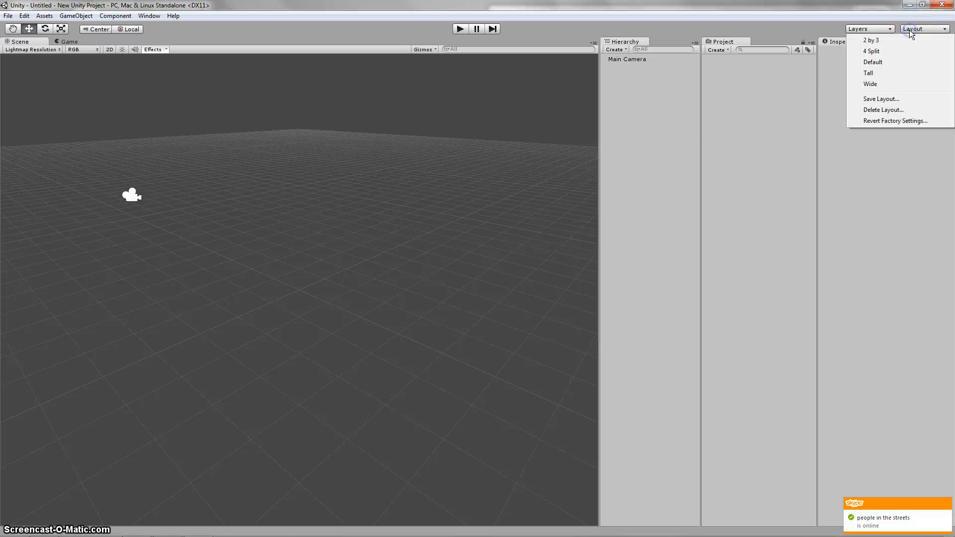
left_click(895, 62)
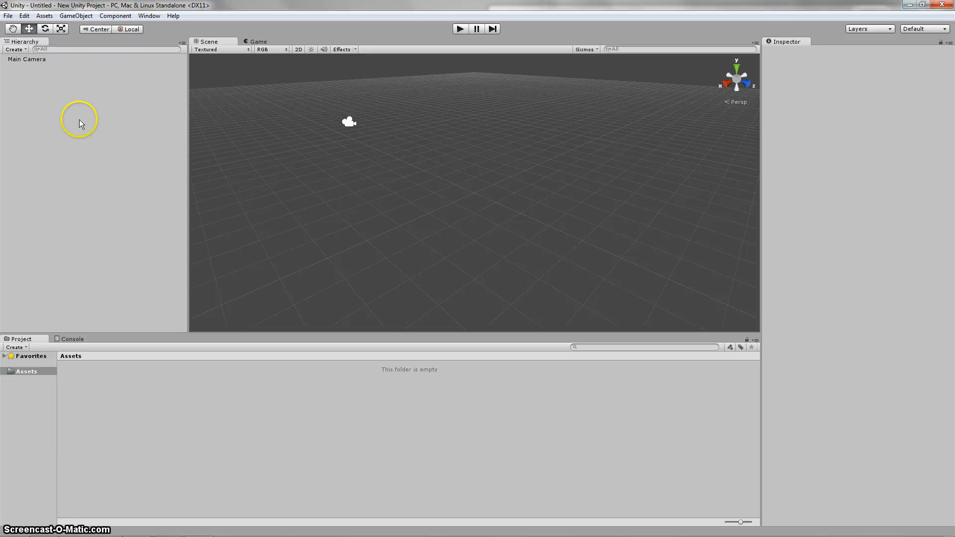
left_click(918, 30)
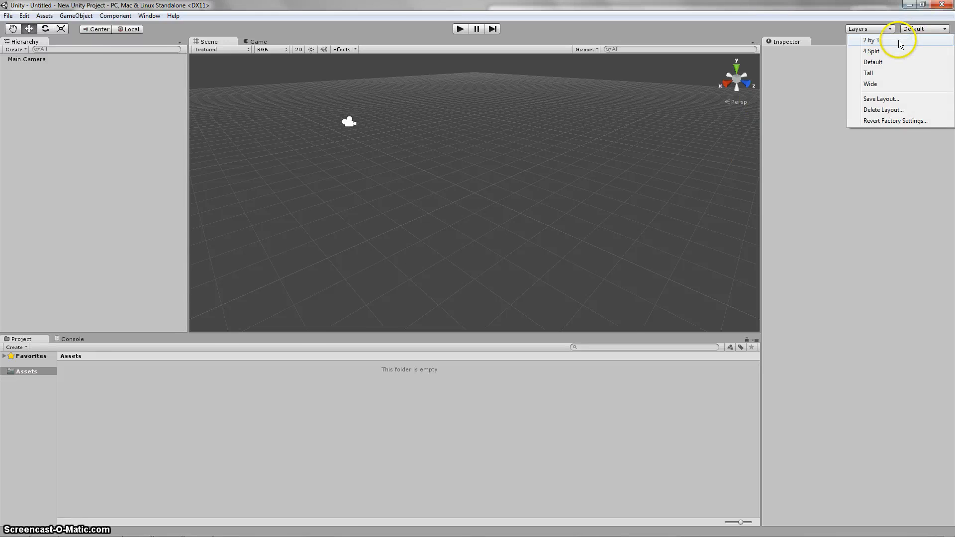
left_click(898, 40)
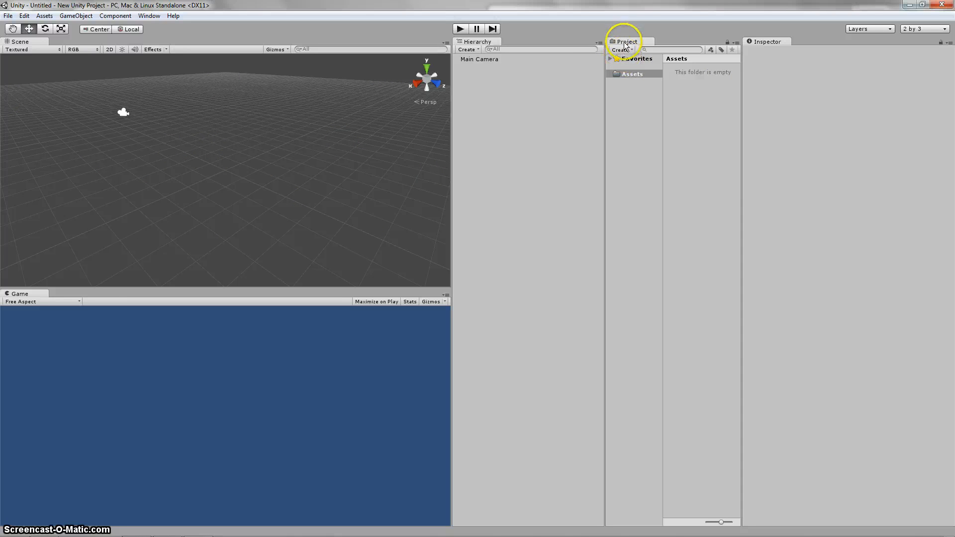
right_click(627, 43)
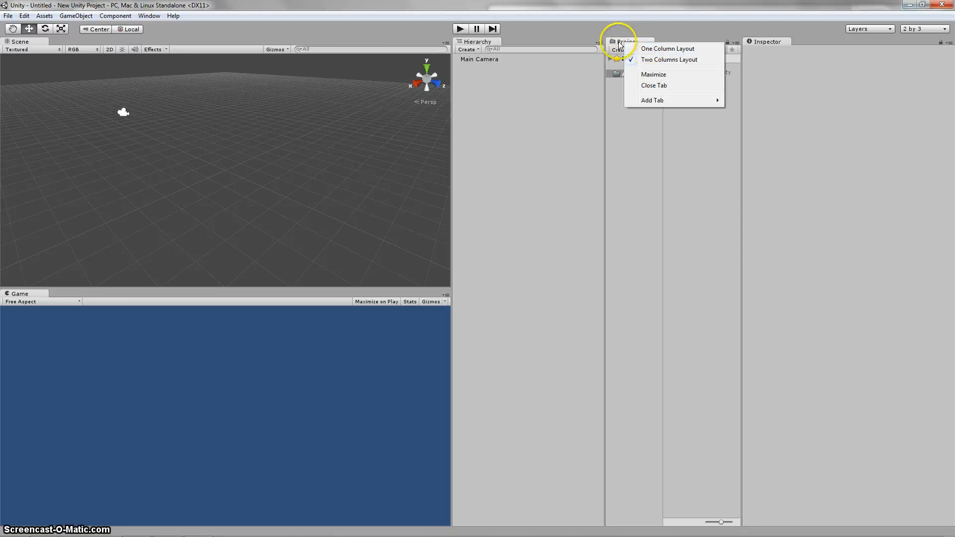
left_click(649, 48)
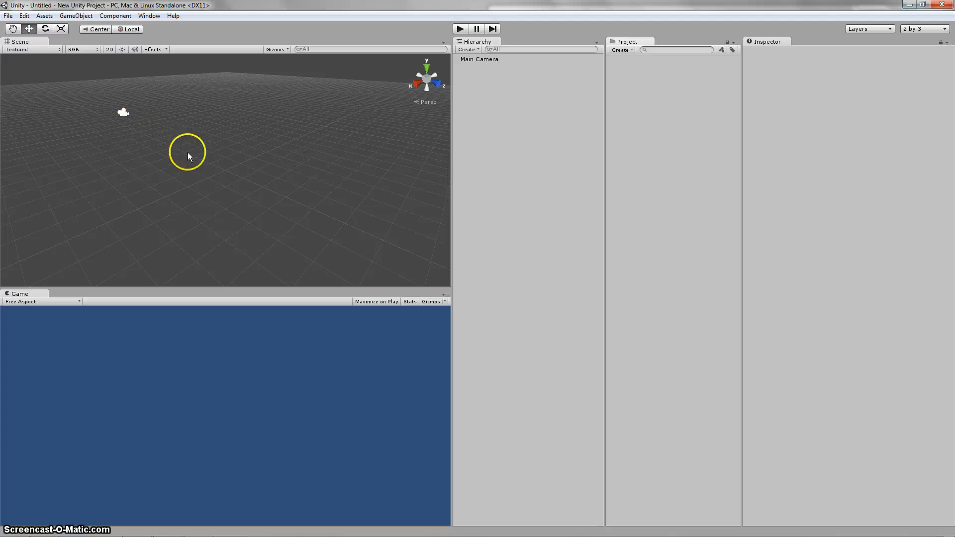
Step: Add a cube game object to the empty scene
left_click_drag(184, 151, 216, 165)
mouse_move(158, 131)
middle_mouse_down()
mouse_move(267, 214)
mouse_move(179, 200)
mouse_move(205, 188)
middle_mouse_up()
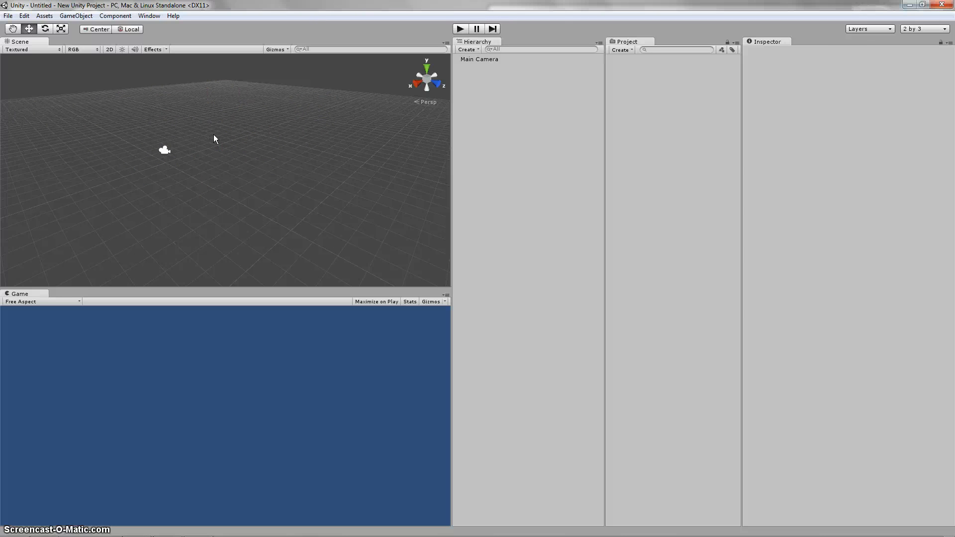
left_click(198, 133)
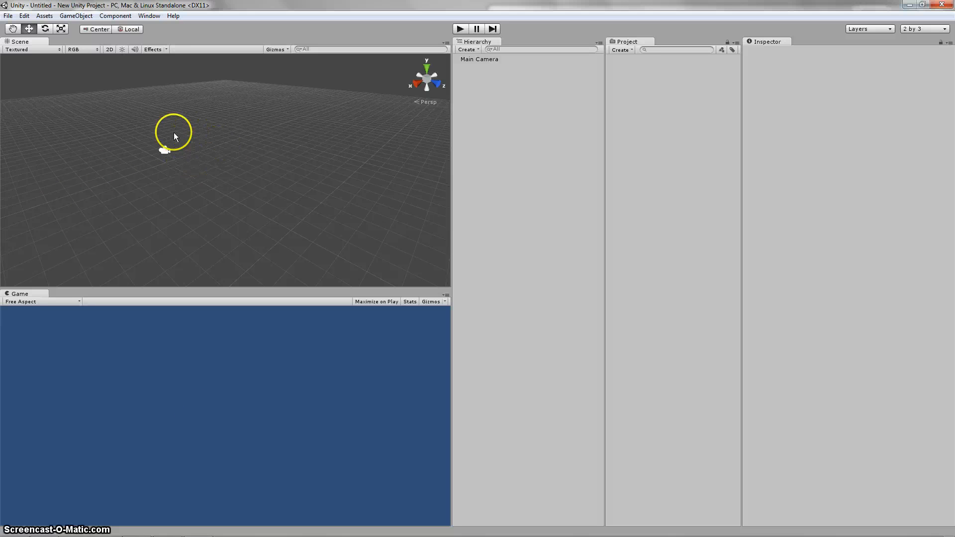
left_click(70, 16)
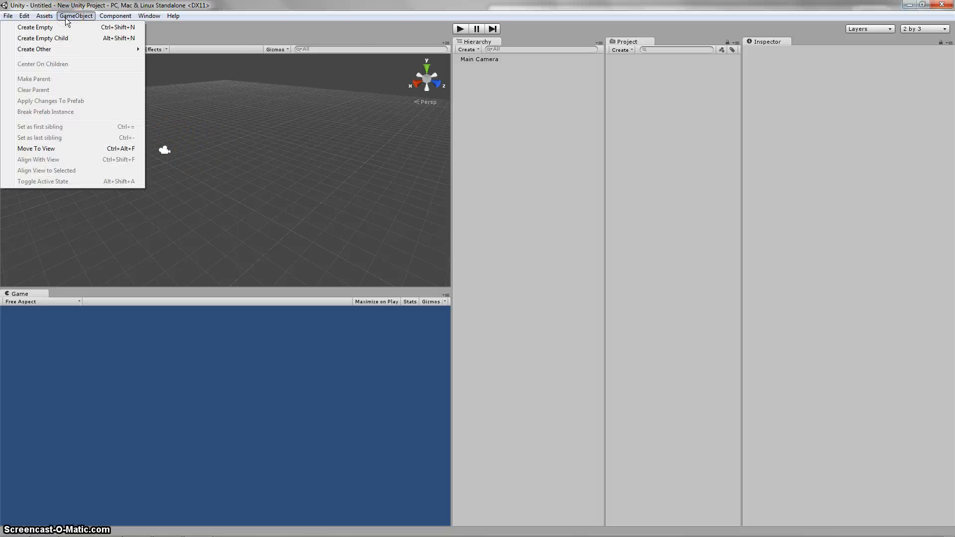
mouse_move(59, 54)
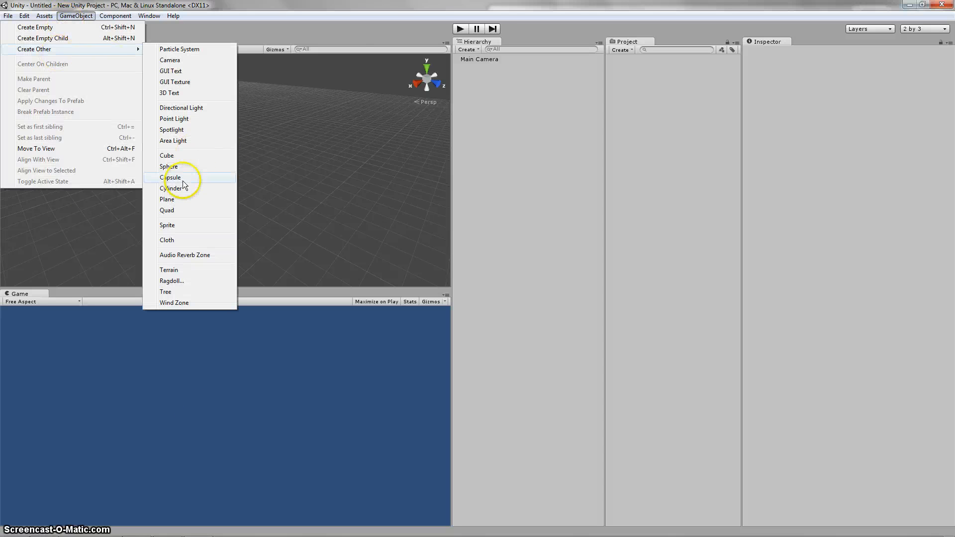
left_click(174, 152)
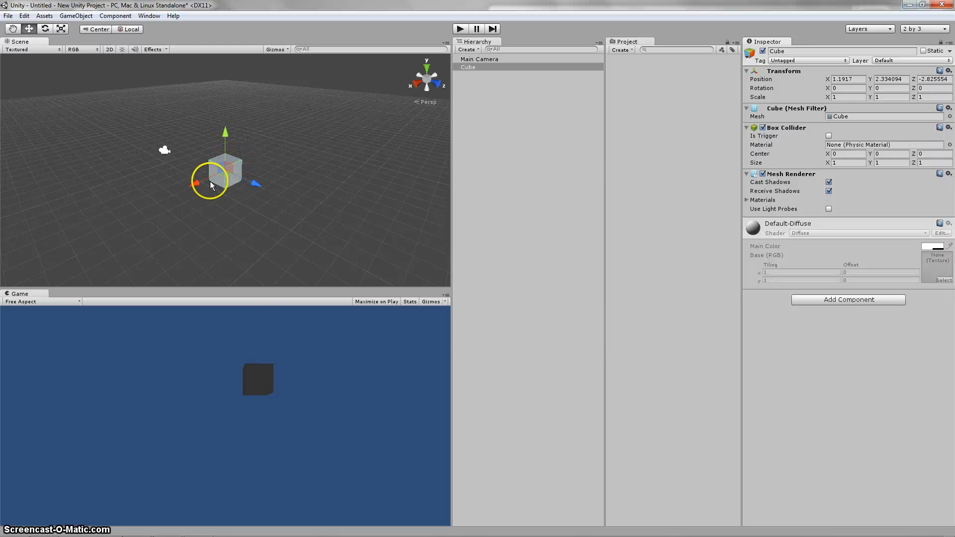
Step: Examine the cube and the Main Camera in the scene, including the camera's view of the cube
left_click(277, 157)
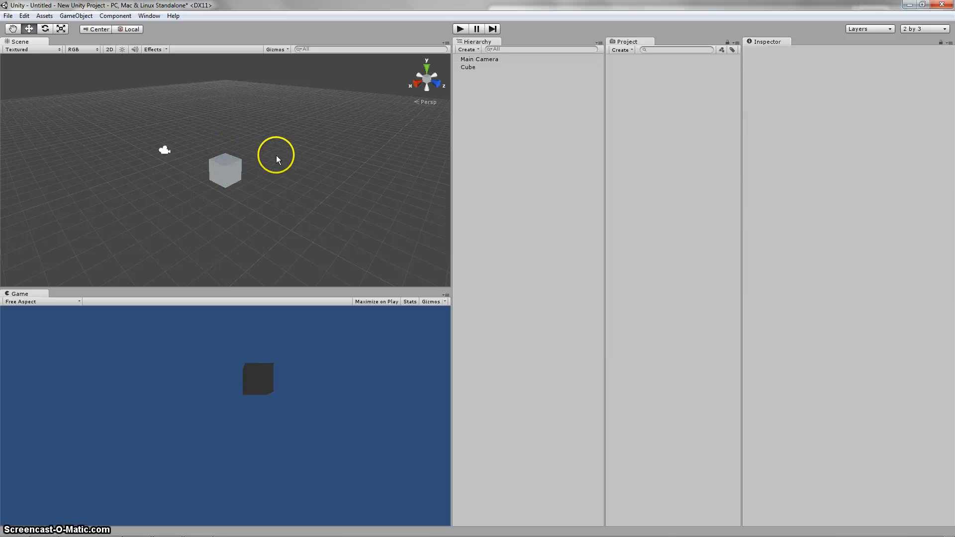
left_click(230, 168)
middle_click_drag(164, 187, 194, 182)
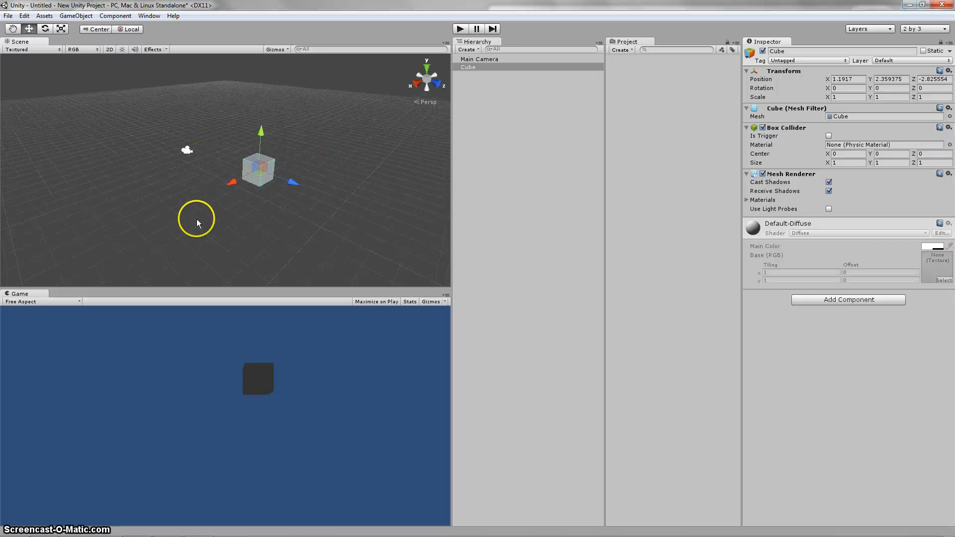
scroll(308, 191, "up", 1)
left_click(248, 391)
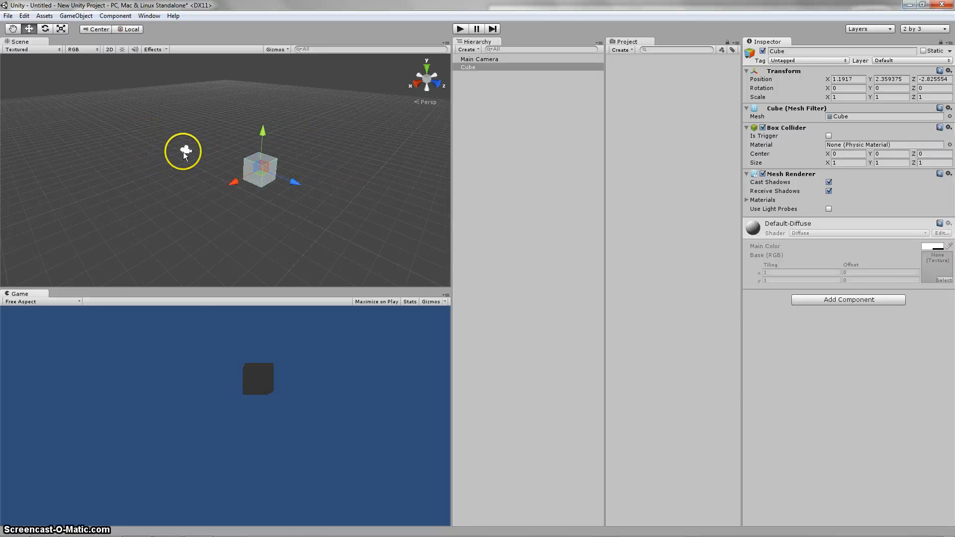
left_click(184, 151)
middle_click_drag(197, 207, 217, 197)
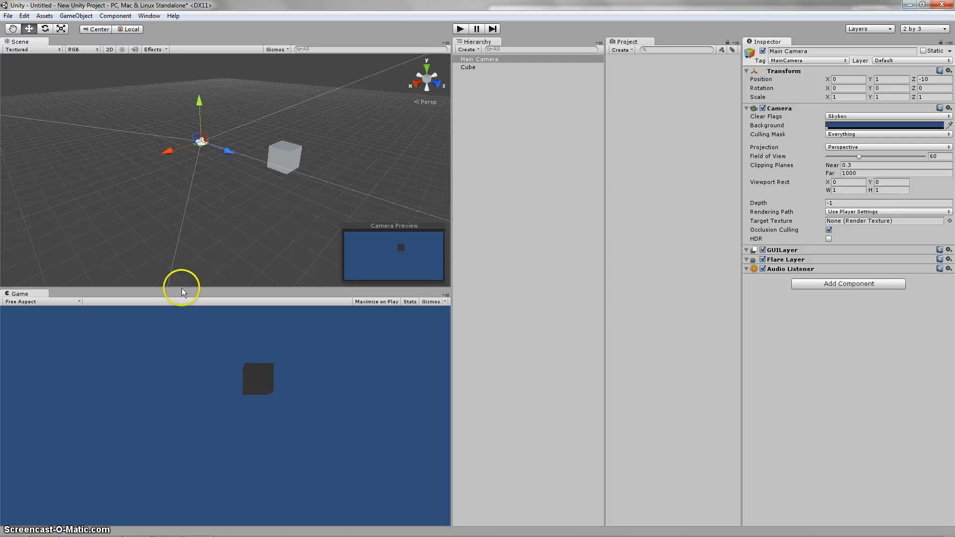
scroll(229, 178, "down", 1)
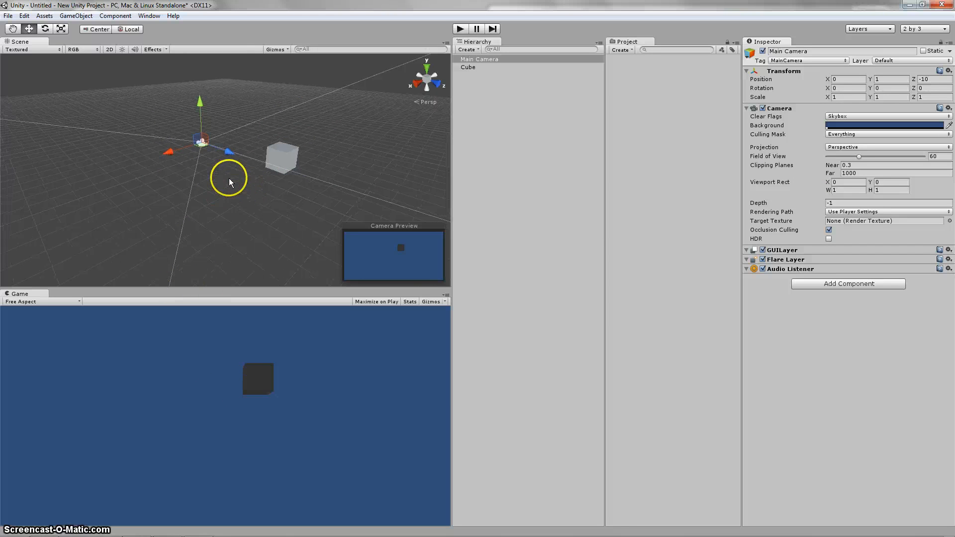
Step: Set the cube's position to X 0, Y 0, Z 0
left_click(287, 158)
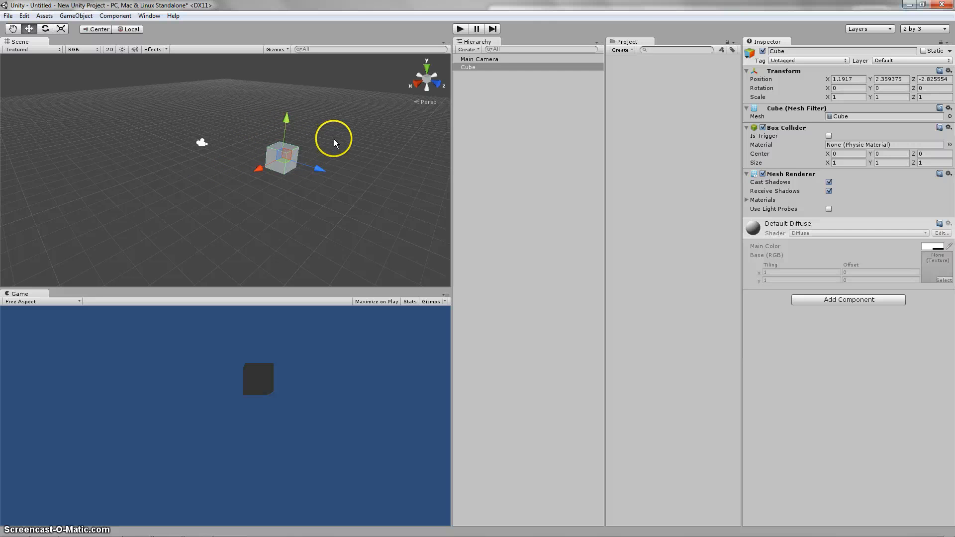
left_click(841, 78)
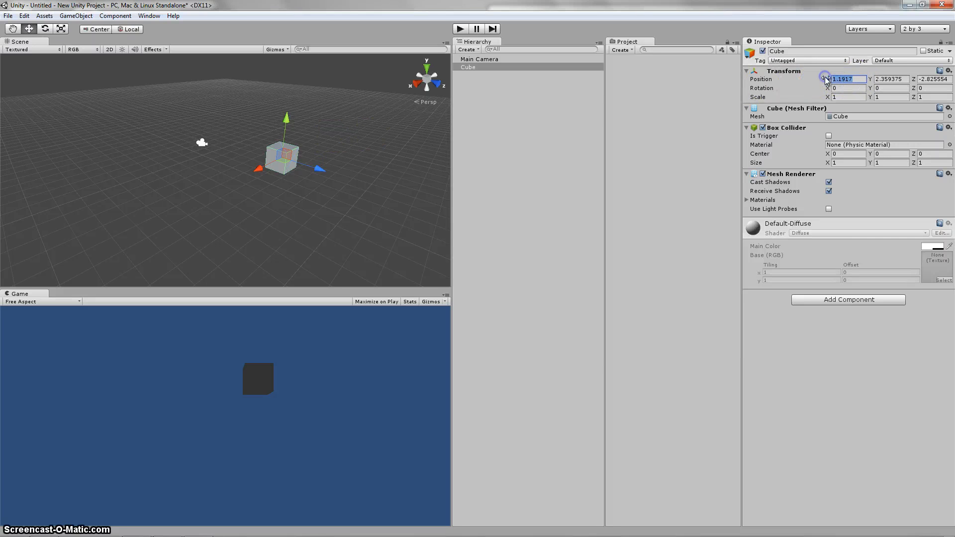
type("0")
key("Tab")
type("0")
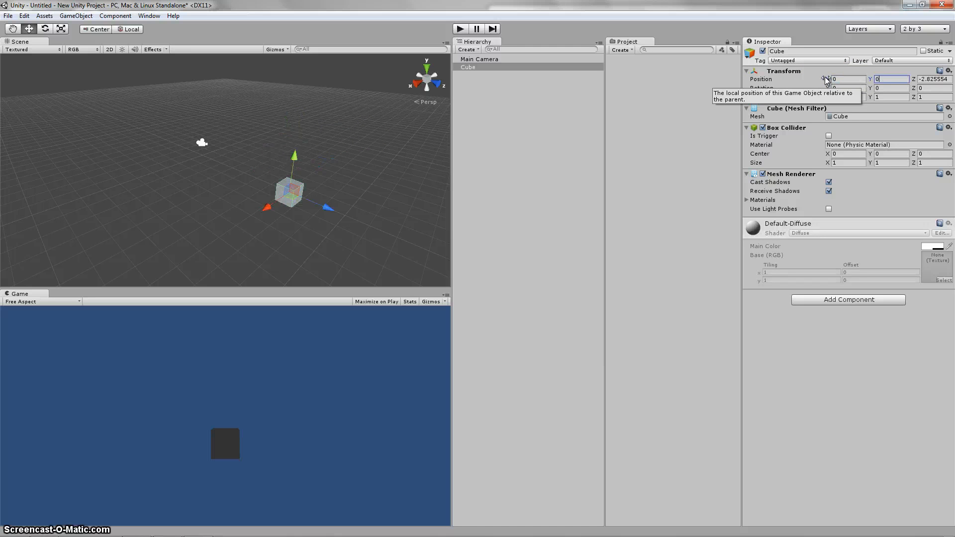
key("Tab")
type("0")
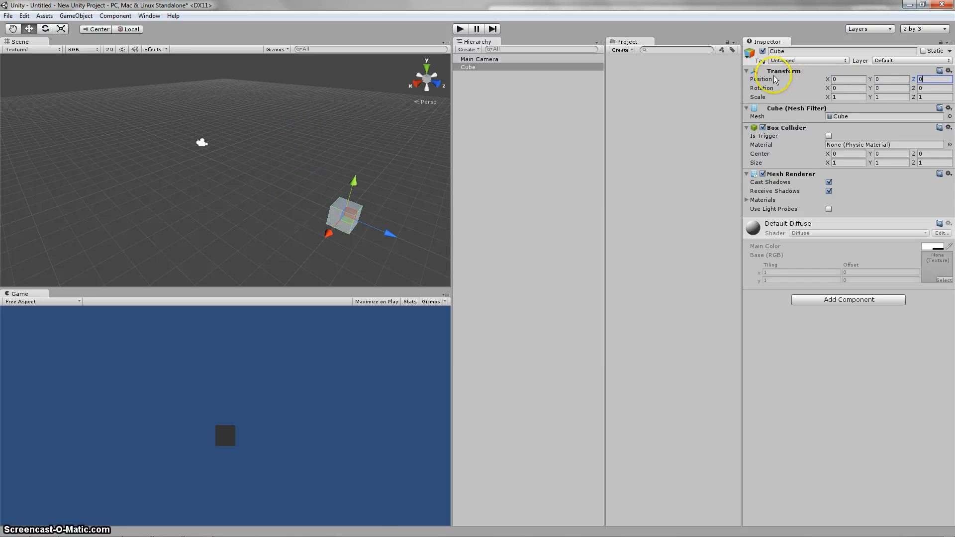
Step: Examine the cube in the scene and its components in the Inspector
right_click_drag(297, 201, 321, 221)
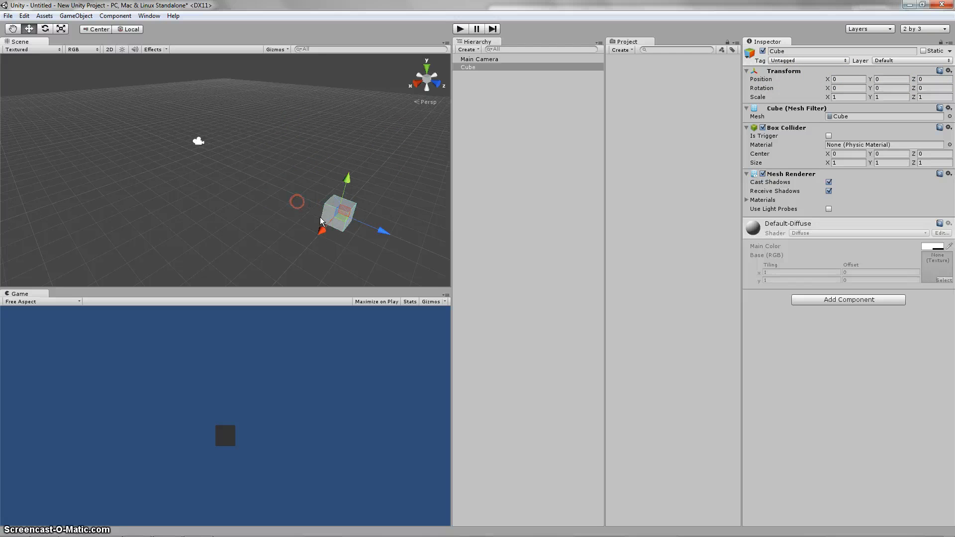
middle_click_drag(354, 242, 319, 229)
left_click(217, 214)
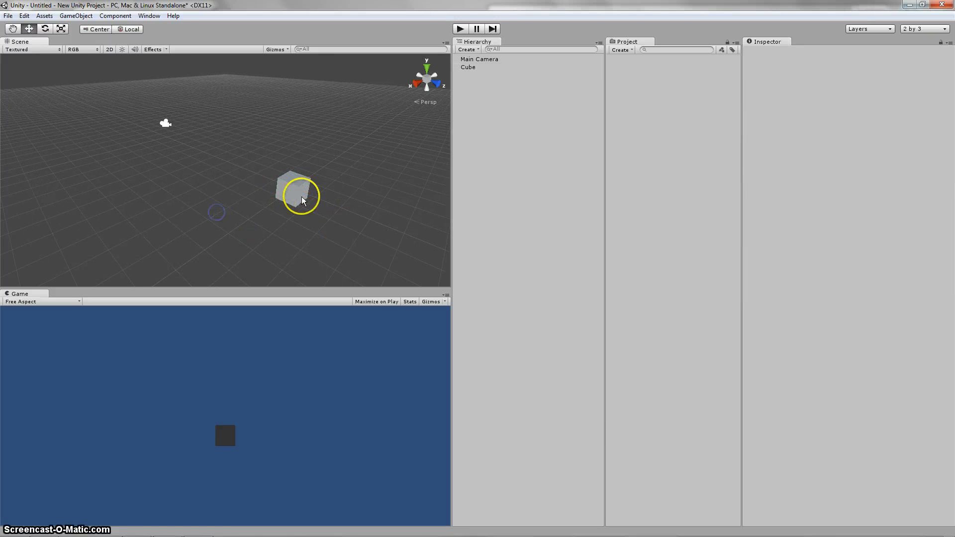
left_click(300, 196)
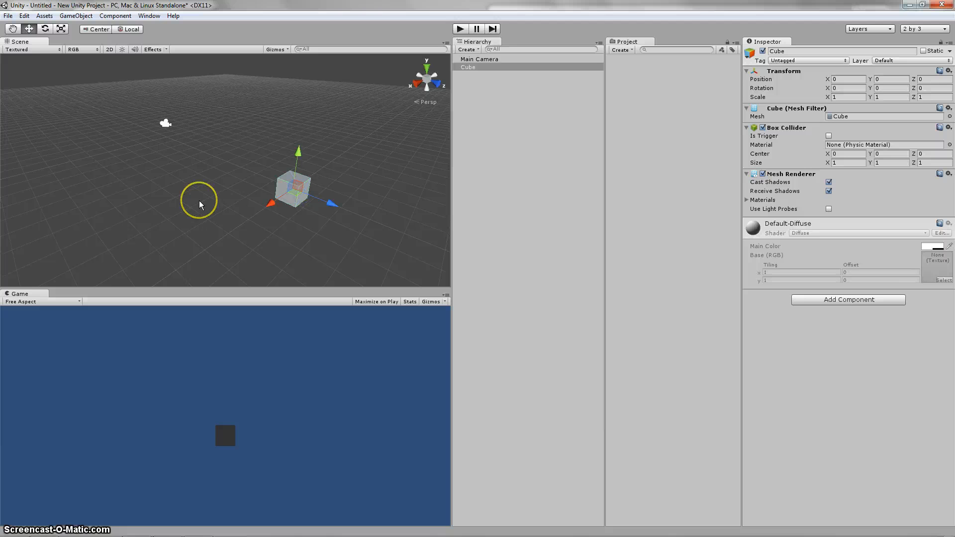
middle_click_drag(215, 202, 169, 185)
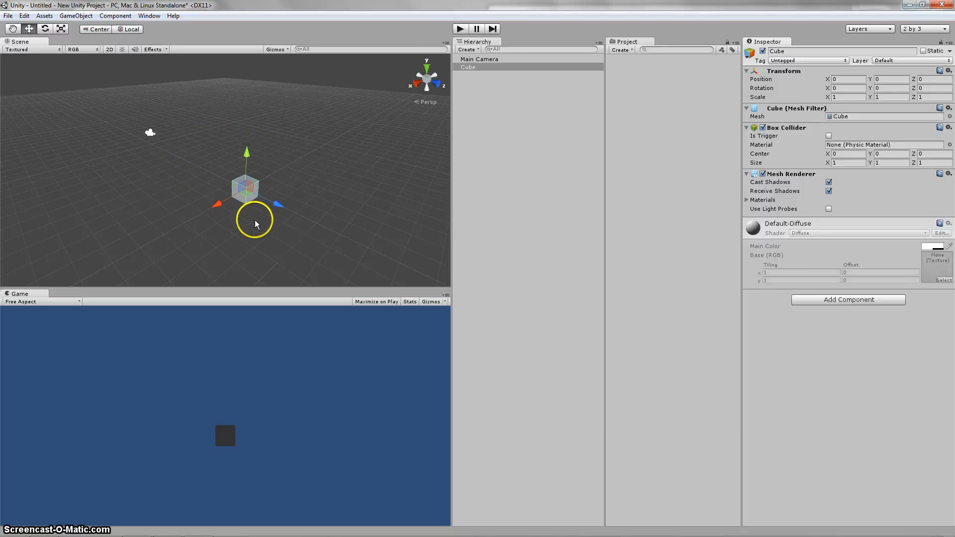
left_click_drag(255, 220, 168, 194)
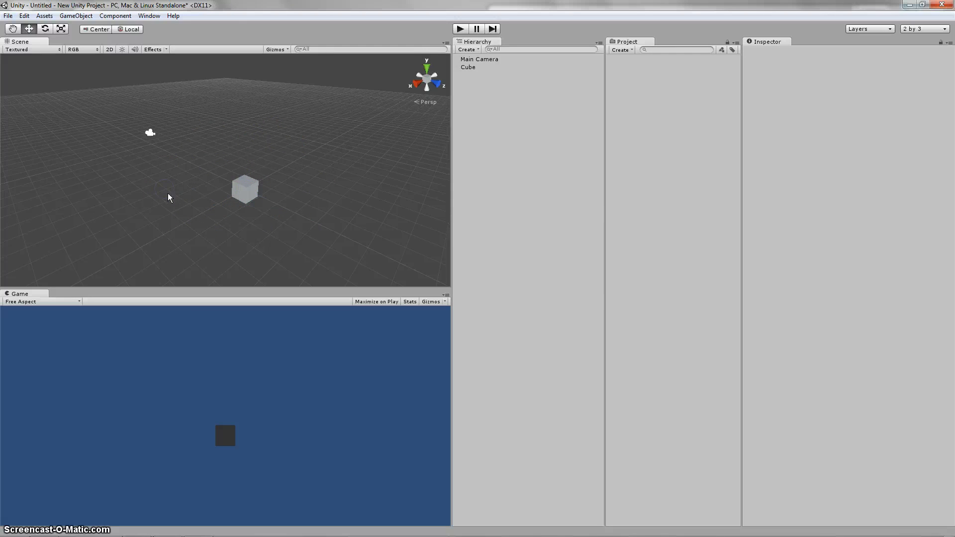
left_click(252, 189)
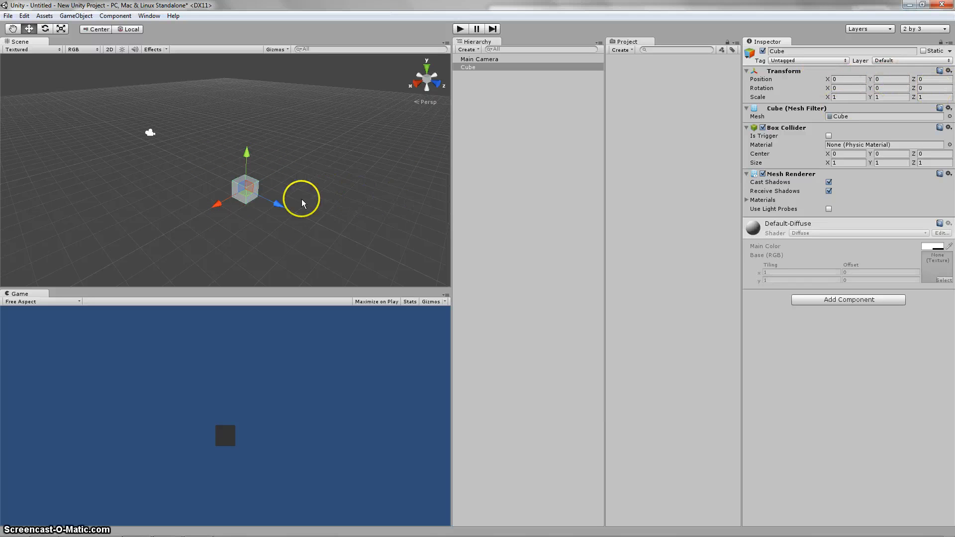
left_click(150, 192)
middle_click_drag(189, 206, 205, 206)
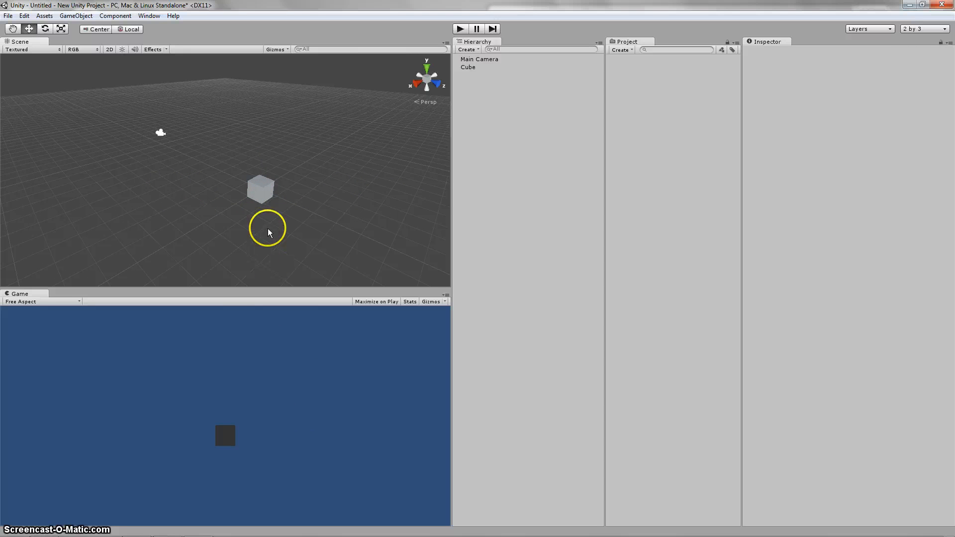
left_click(264, 204)
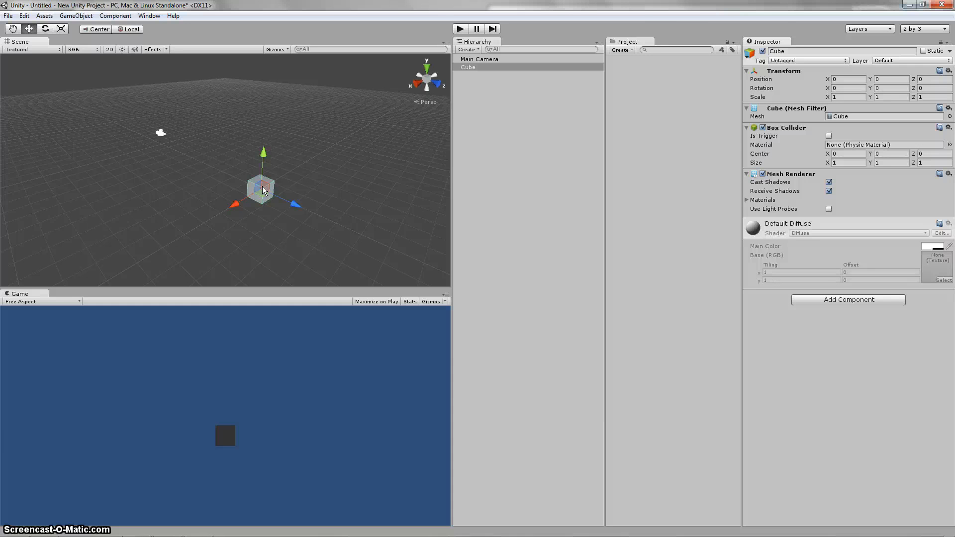
Step: Add a Rigidbody physics component to the cube
left_click(684, 274)
left_click(834, 299)
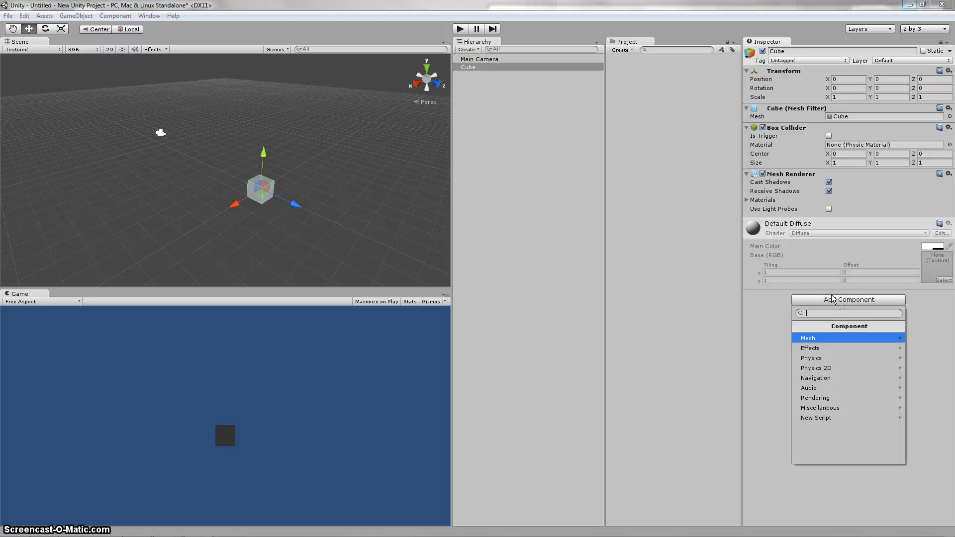
left_click(820, 359)
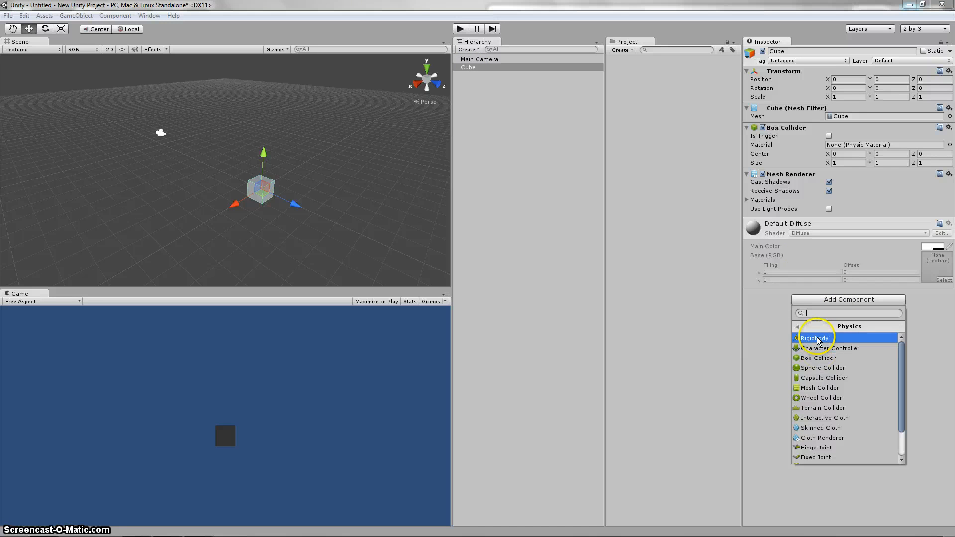
left_click(818, 339)
Step: Run the scene in play mode to see how the cube behaves, and stop it
left_click(367, 175)
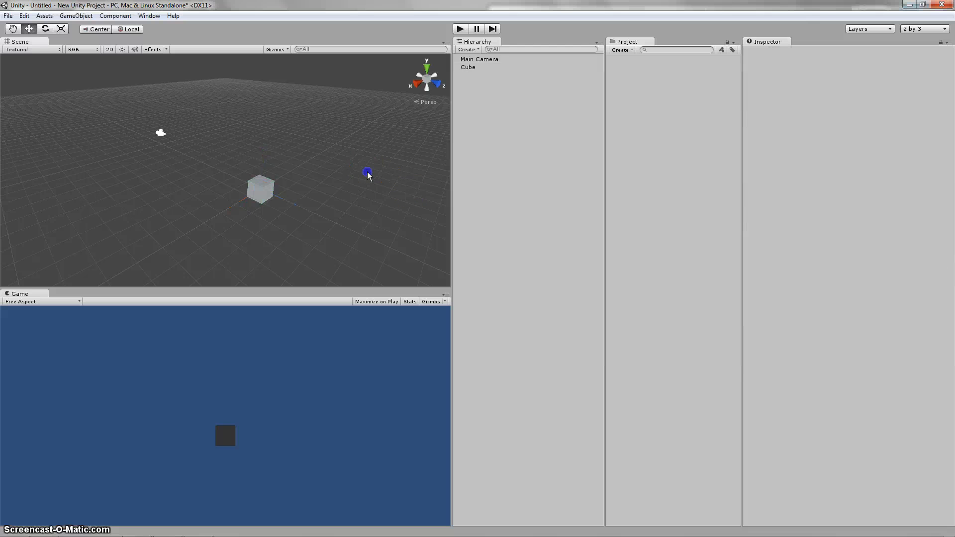
left_click(459, 30)
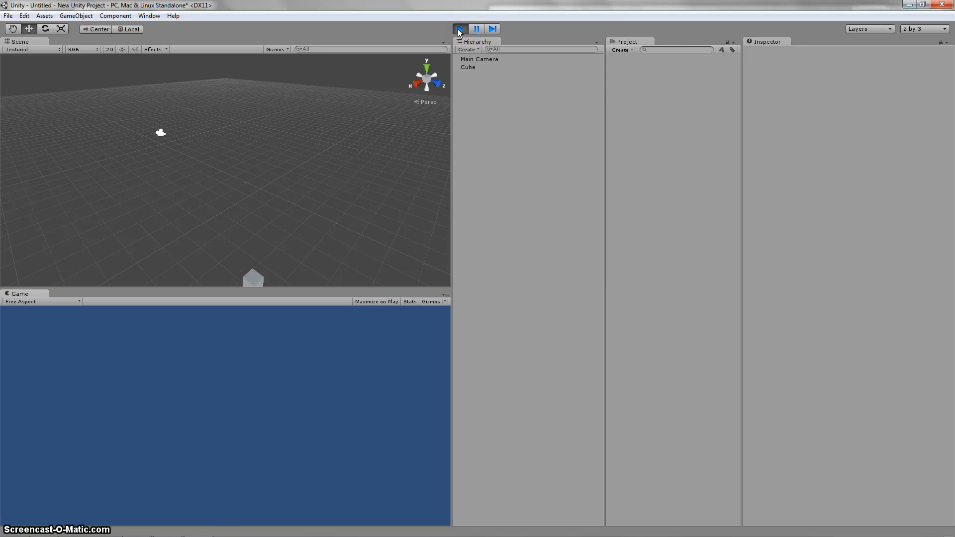
left_click(459, 29)
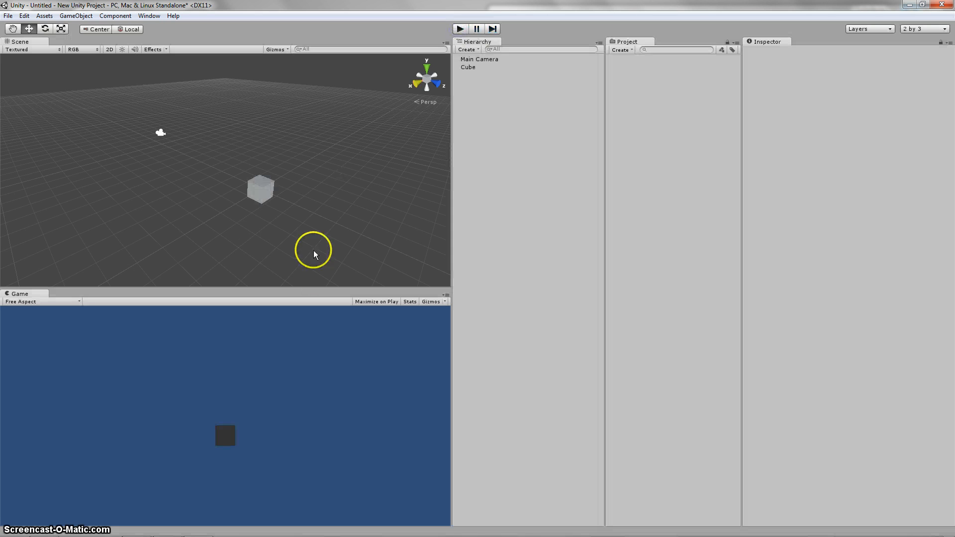
Step: Remove the Rigidbody component from the cube
left_click(252, 192)
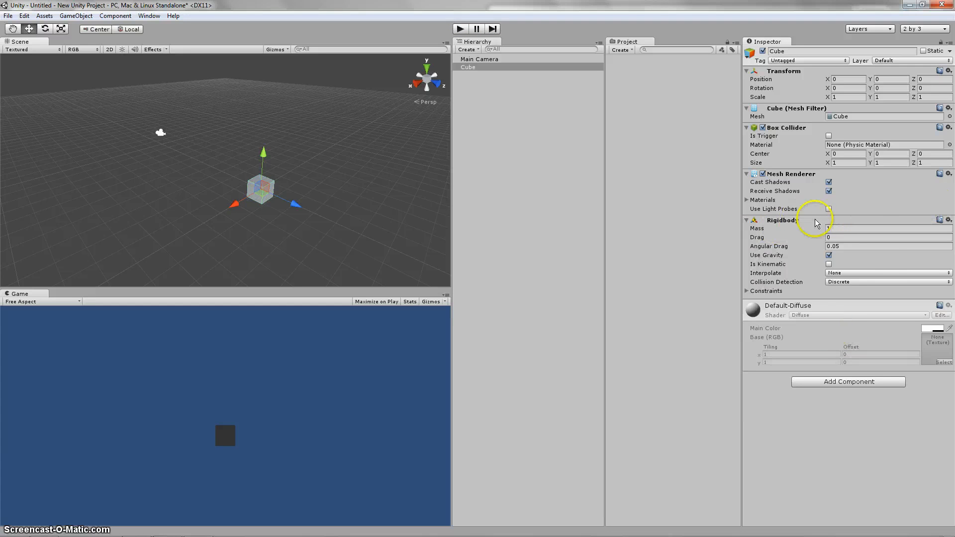
right_click(784, 223)
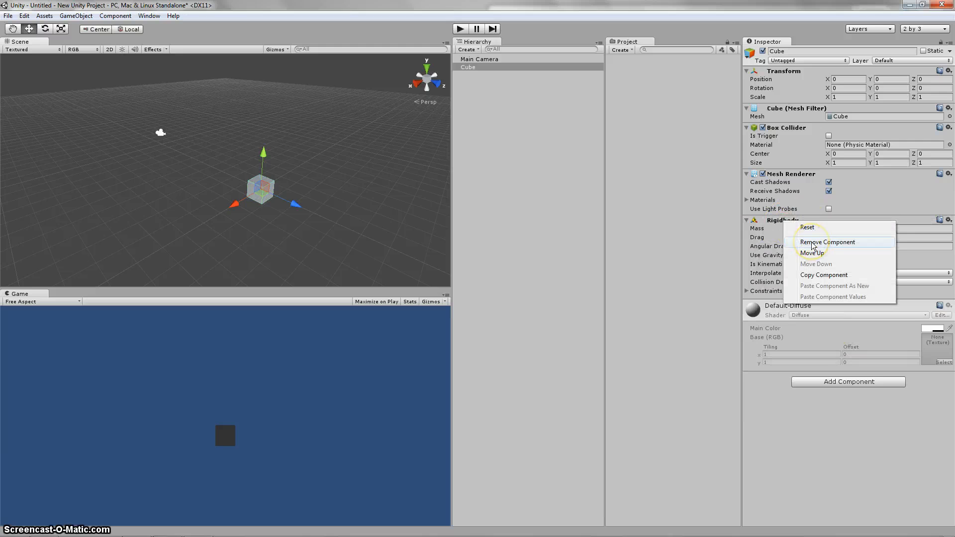
left_click(814, 244)
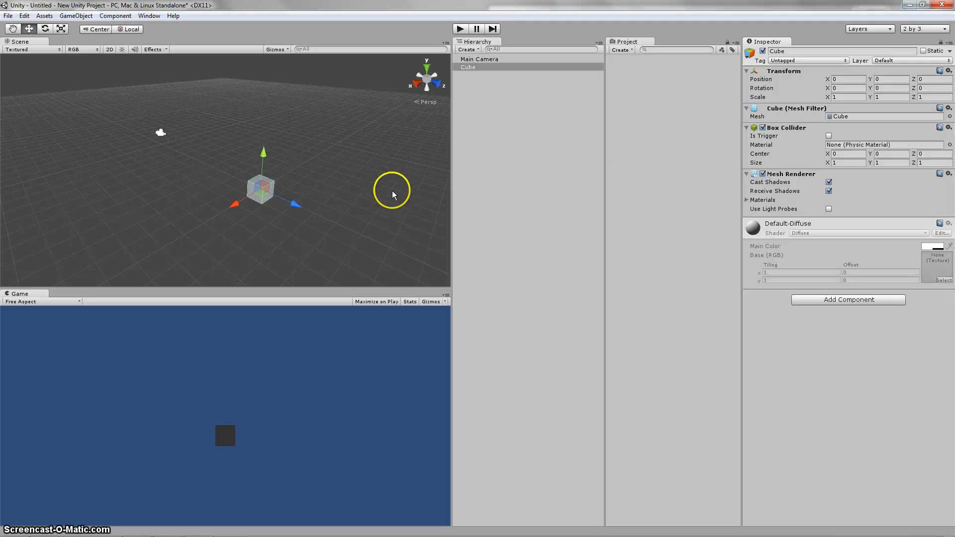
Step: Set the cube's X position to 2 and return it to 0
mouse_move(329, 166)
middle_mouse_down()
mouse_move(341, 157)
mouse_move(312, 169)
middle_mouse_up()
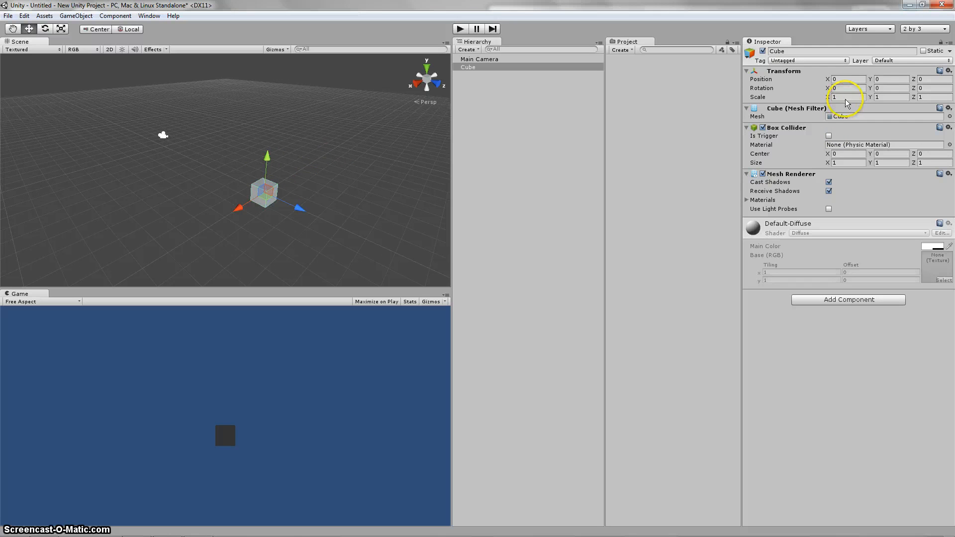
left_click_drag(846, 102, 806, 100)
left_click(317, 118)
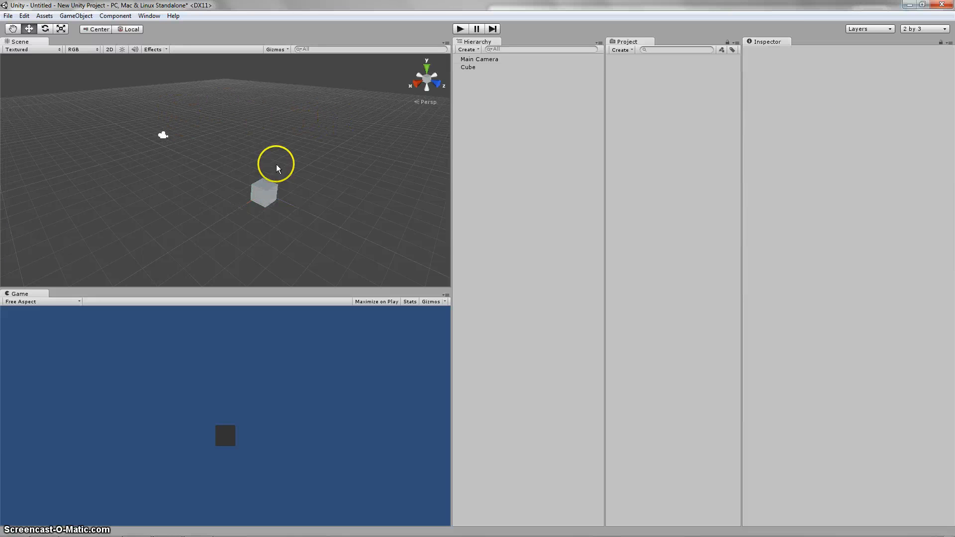
left_click(263, 192)
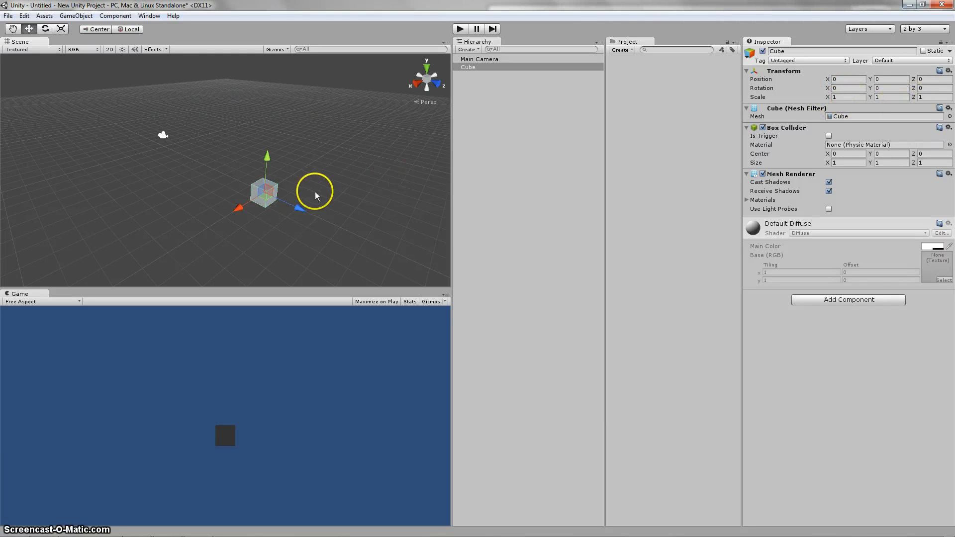
left_click(811, 83)
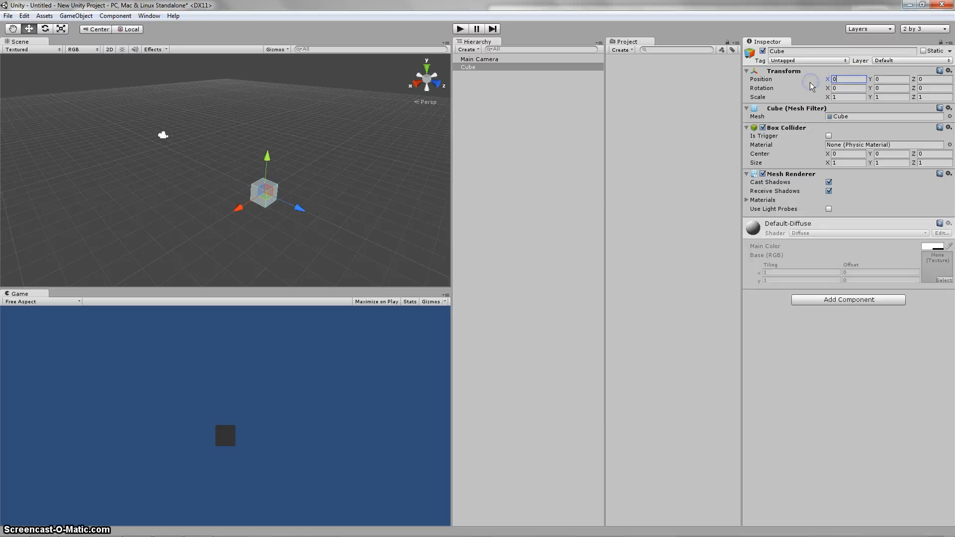
type("2")
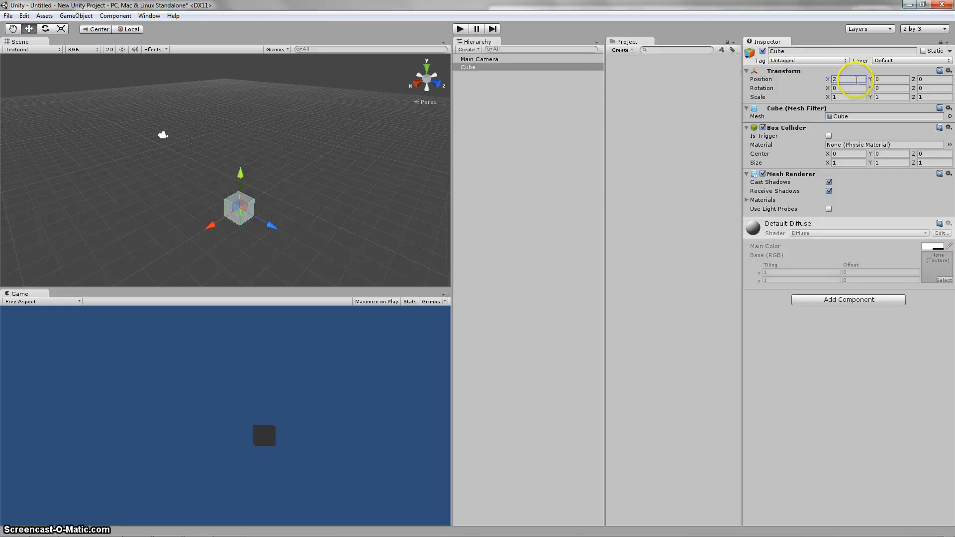
key("BackSpace")
type("0")
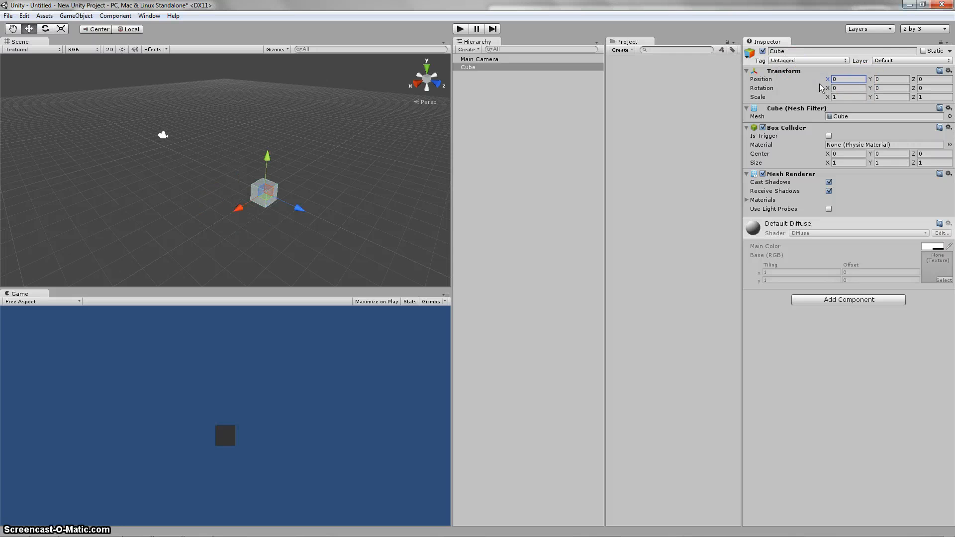
Step: Set the cube's X rotation to 45 and return it to 0
left_click(816, 88)
type("45")
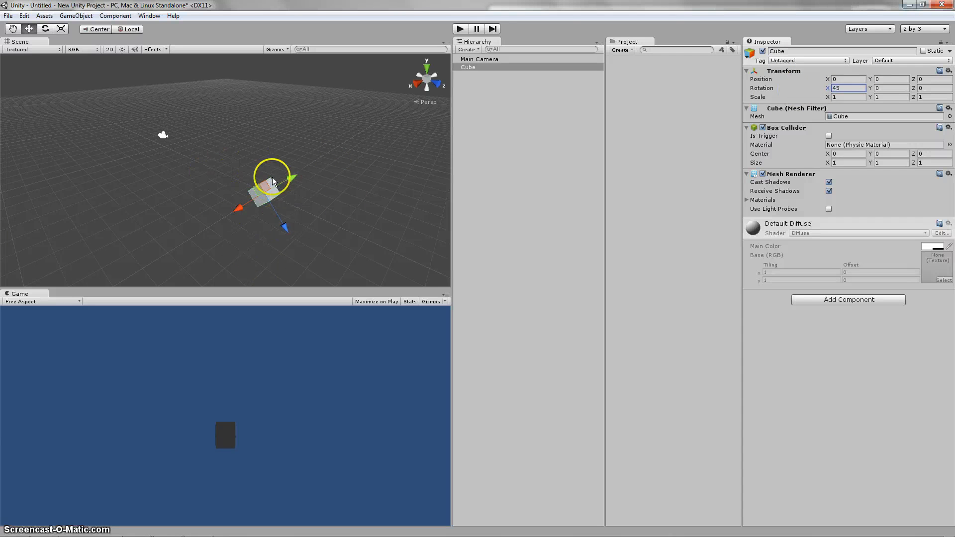
left_click(849, 89)
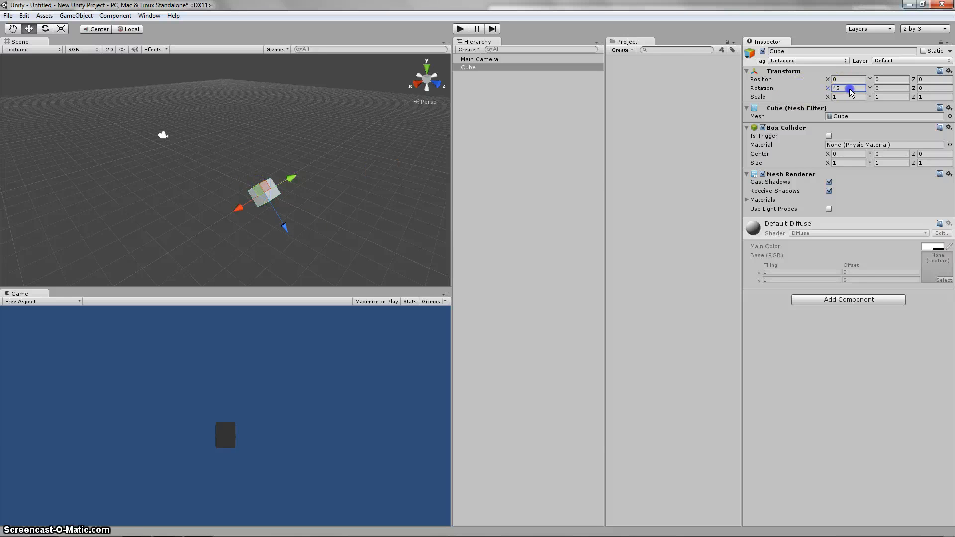
type("0")
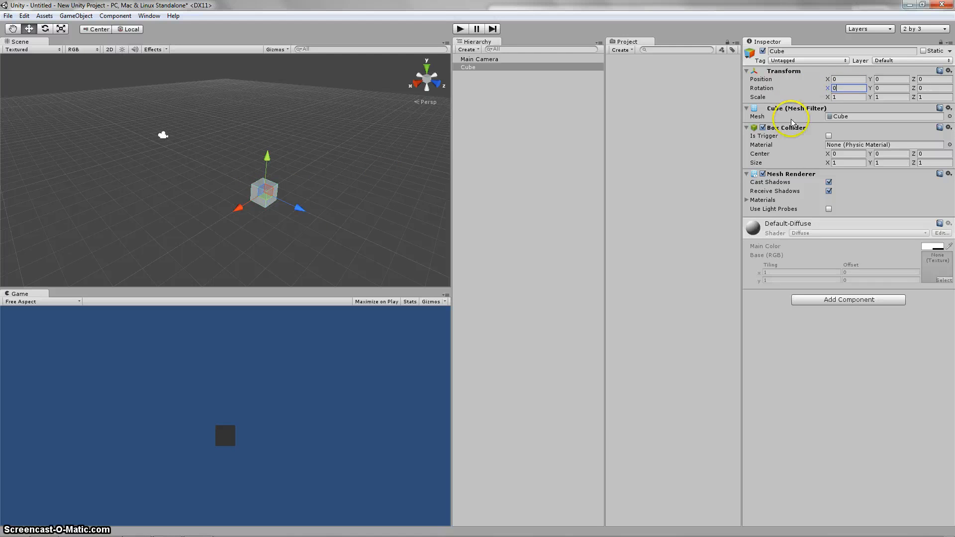
left_click(847, 97)
left_click(142, 105)
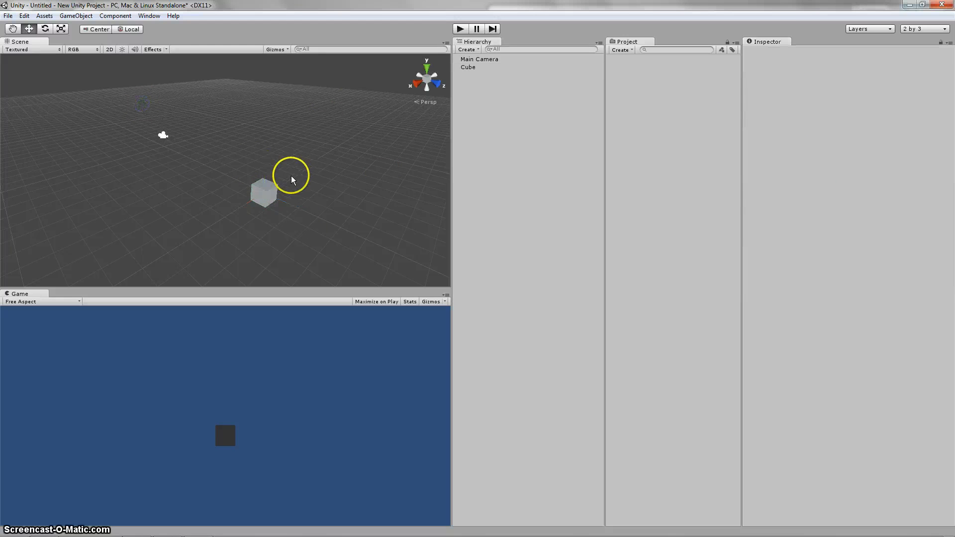
Step: Move the cube freely in the scene with the Move tool to about X 1.59, Y 1.55, Z -0.81
left_click(271, 194)
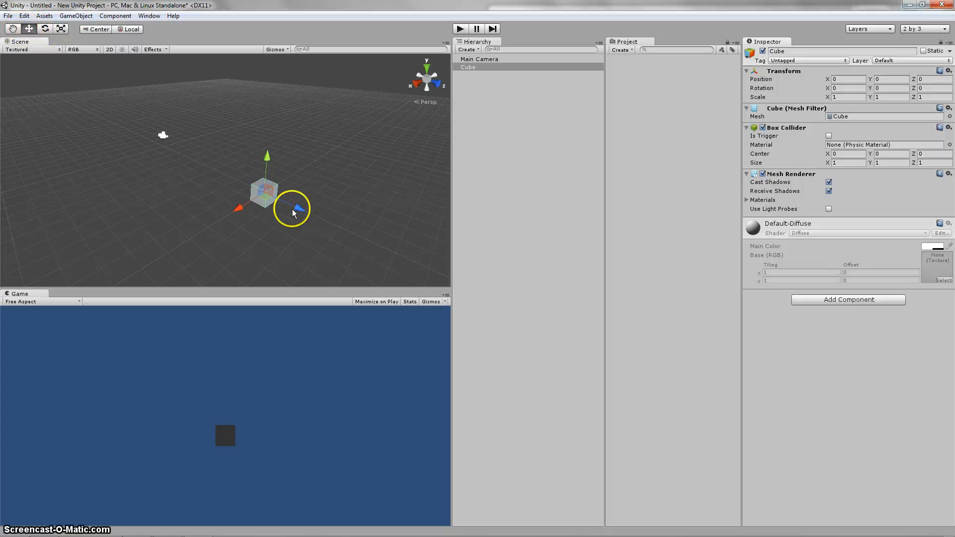
left_click(275, 205)
key("ctrl+z")
left_click_drag(298, 206, 232, 175)
left_click(840, 97)
Step: Reset the cube's position to 0 on the X, Y and Z axes
left_click(845, 79)
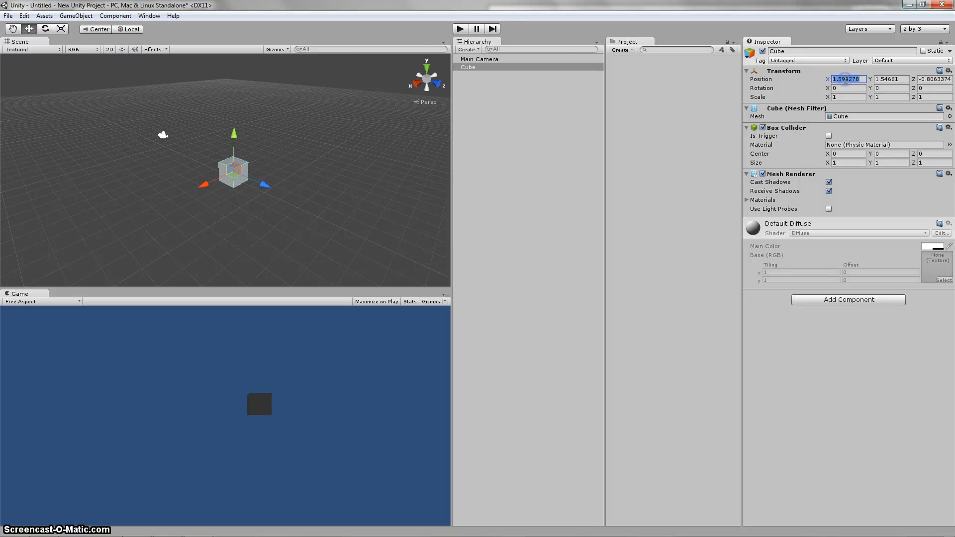
type("0")
key("Tab")
type("0")
key("Tab")
type("0")
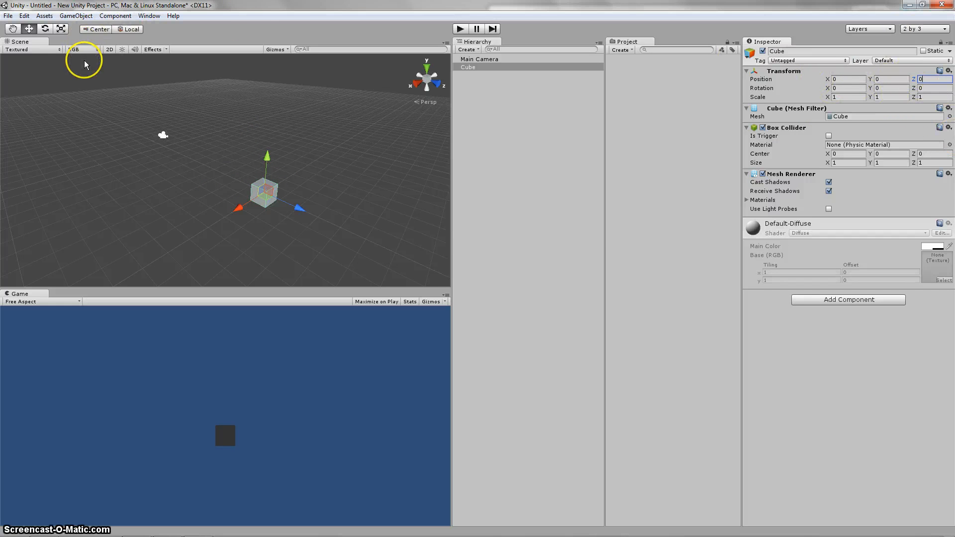
Step: Rotate the cube freely with the Rotate tool to about X 2.8, Y 20.3, Z -14.4 and reset its rotation to 0 on all axes
left_click(45, 29)
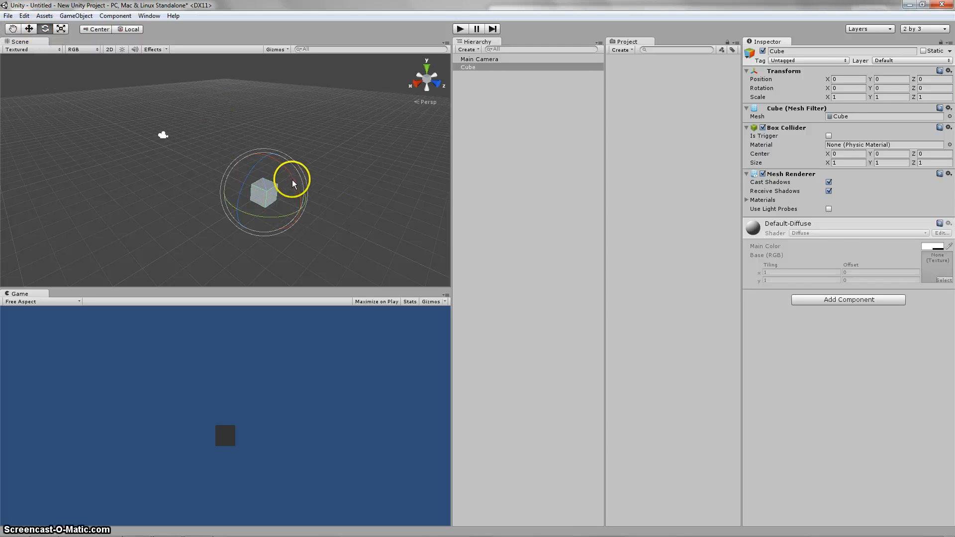
mouse_move(294, 184)
left_mouse_down()
mouse_move(252, 134)
mouse_move(305, 199)
mouse_move(217, 221)
mouse_move(266, 222)
mouse_move(245, 219)
mouse_move(234, 174)
mouse_move(210, 213)
mouse_move(292, 190)
mouse_move(277, 199)
mouse_move(297, 231)
mouse_move(263, 158)
mouse_move(277, 155)
mouse_move(305, 189)
left_mouse_up()
left_click(847, 89)
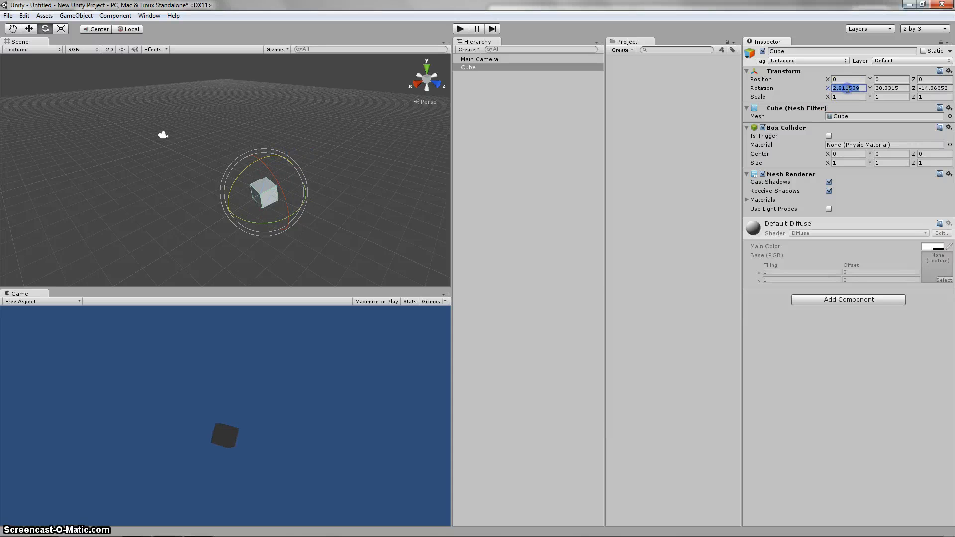
type("0")
key("Tab")
type("0")
key("Tab")
type("0")
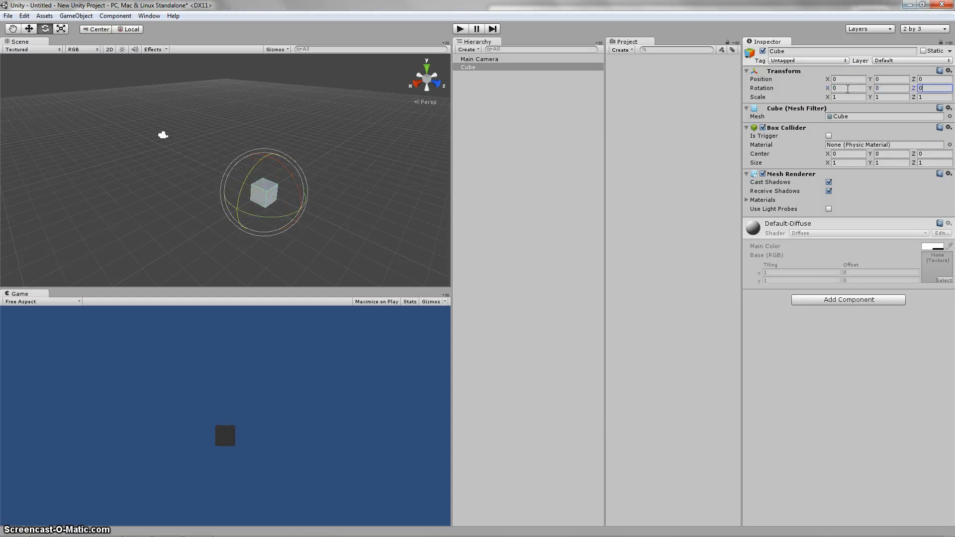
Step: Stretch the cube along X and Z with the Scale tool and enlarge it uniformly to about X 7.28, Y 1.11, Z 5.21
left_click(60, 30)
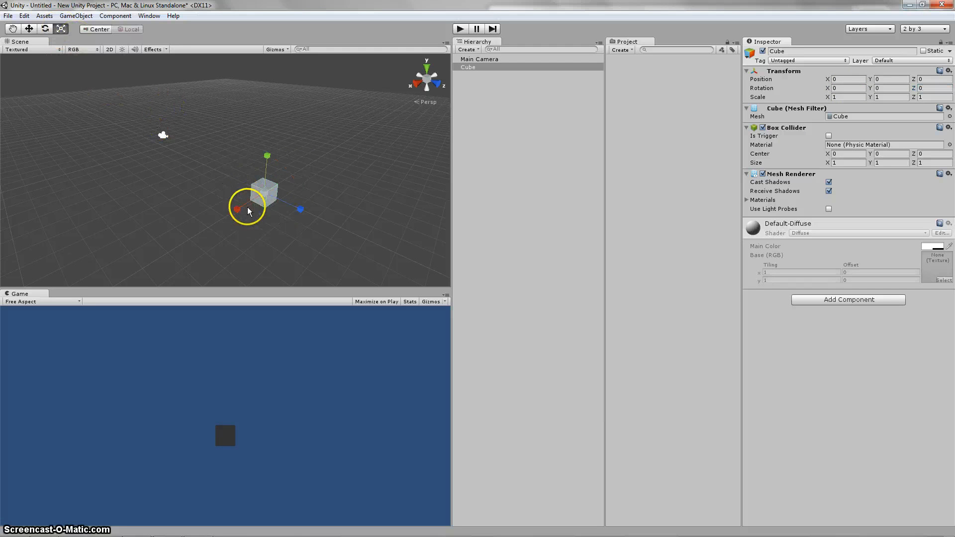
left_click_drag(234, 212, 249, 233)
left_click_drag(294, 204, 395, 259)
left_click_drag(266, 162, 277, 144)
key("ctrl+z")
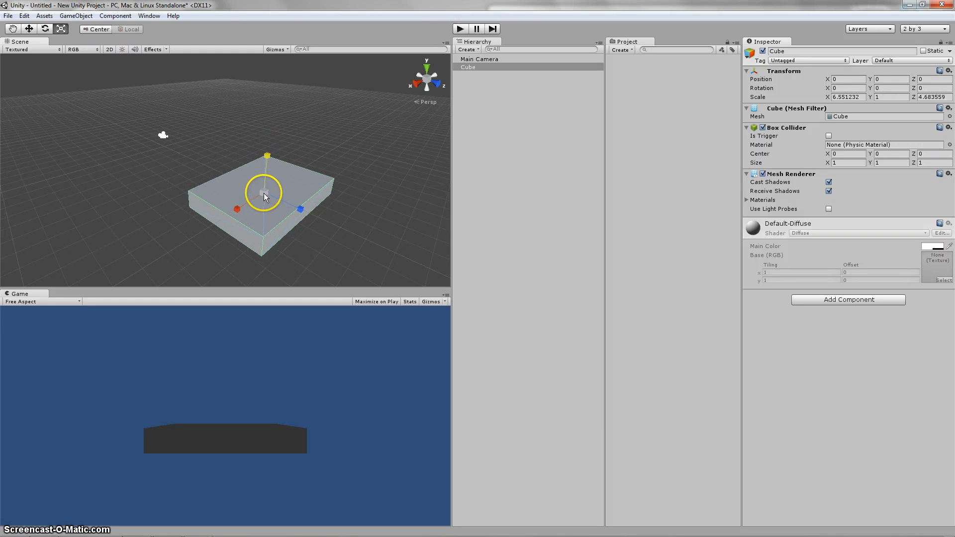
mouse_move(263, 192)
left_mouse_down()
mouse_move(268, 151)
mouse_move(320, 47)
mouse_move(290, 214)
mouse_move(279, 172)
mouse_move(278, 199)
left_mouse_up()
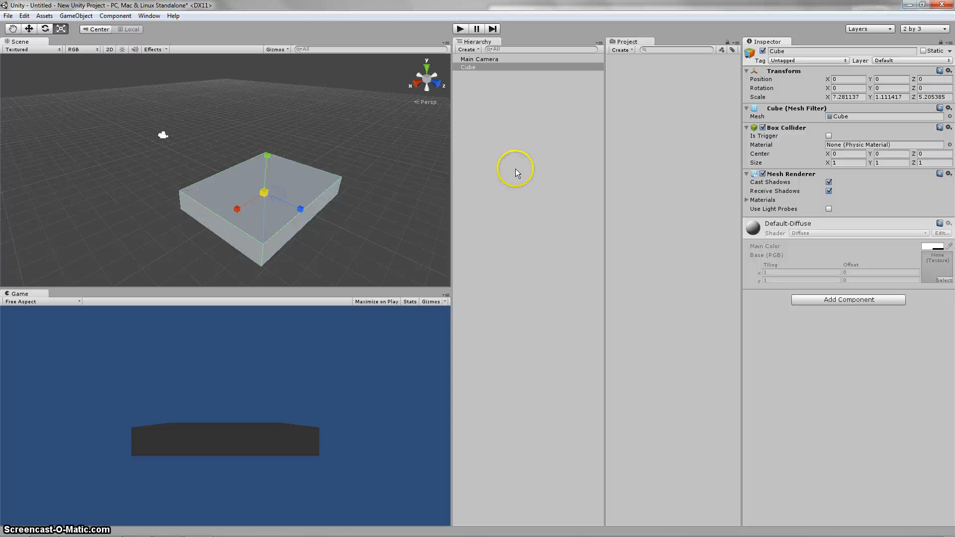
Step: Set the cube's scale to 0 on the X, Y and Z axes
left_click(853, 98)
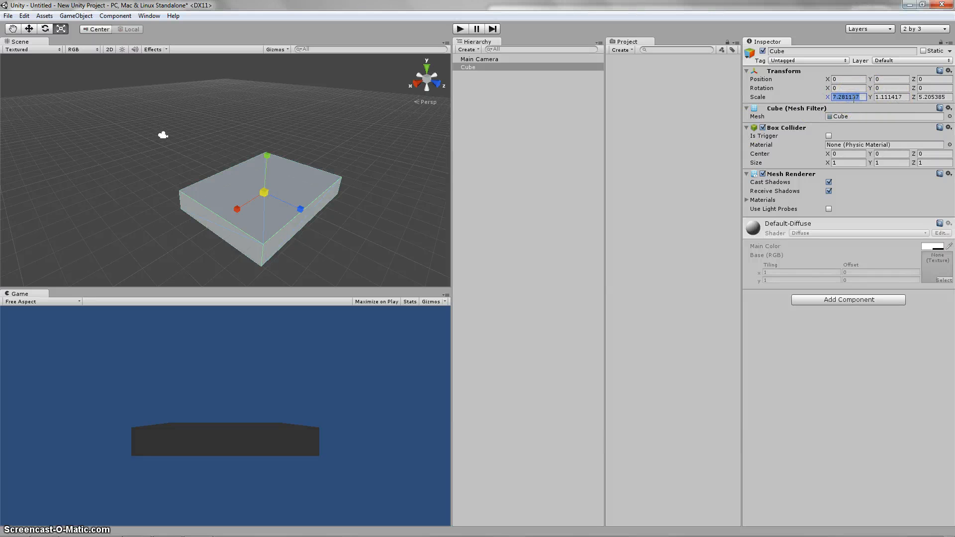
type("0")
key("Tab")
type("0")
key("Tab")
type("0")
key("Tab")
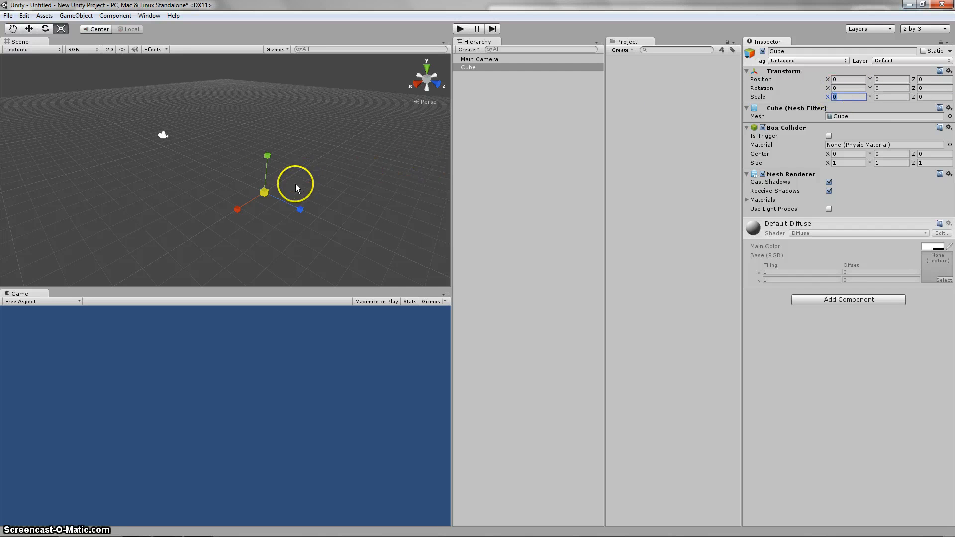
Step: Set the cube's scale to 1 on the X, Y and Z axes
type("1")
key("Tab")
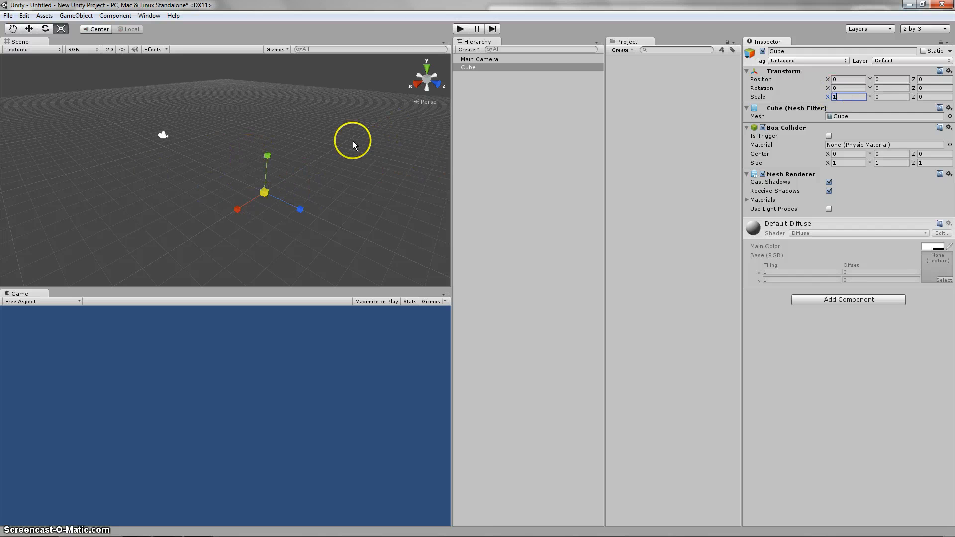
type("1")
key("Tab")
type("1")
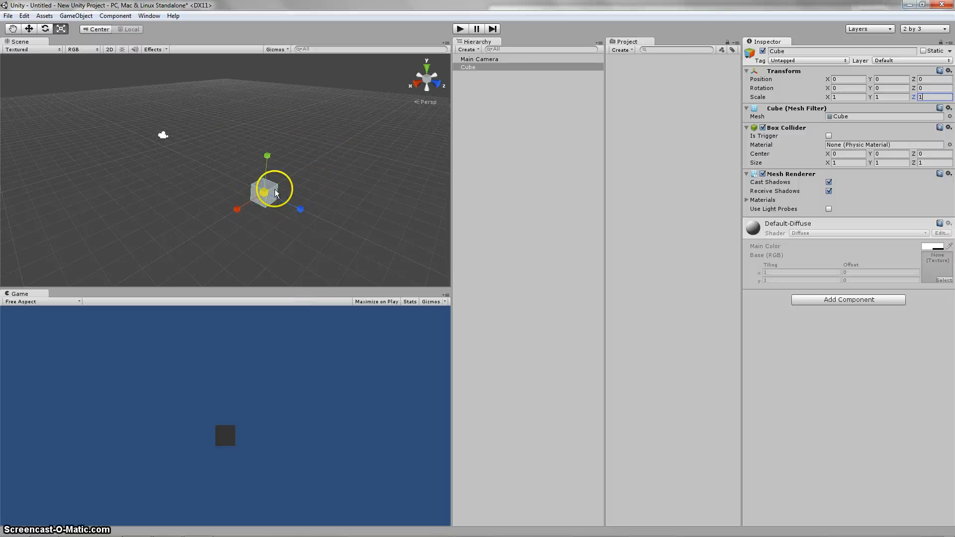
Step: Stretch the cube freely along X and Z with the Scale tool to about X 27.1, Z 15.7
middle_click_drag(263, 239, 217, 236)
middle_click_drag(163, 177, 203, 178)
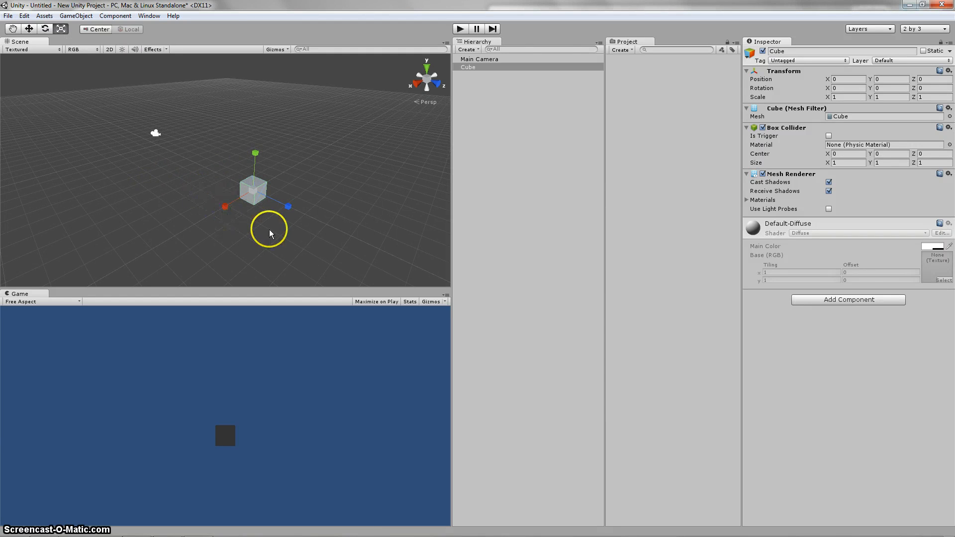
left_click_drag(224, 206, 494, 261)
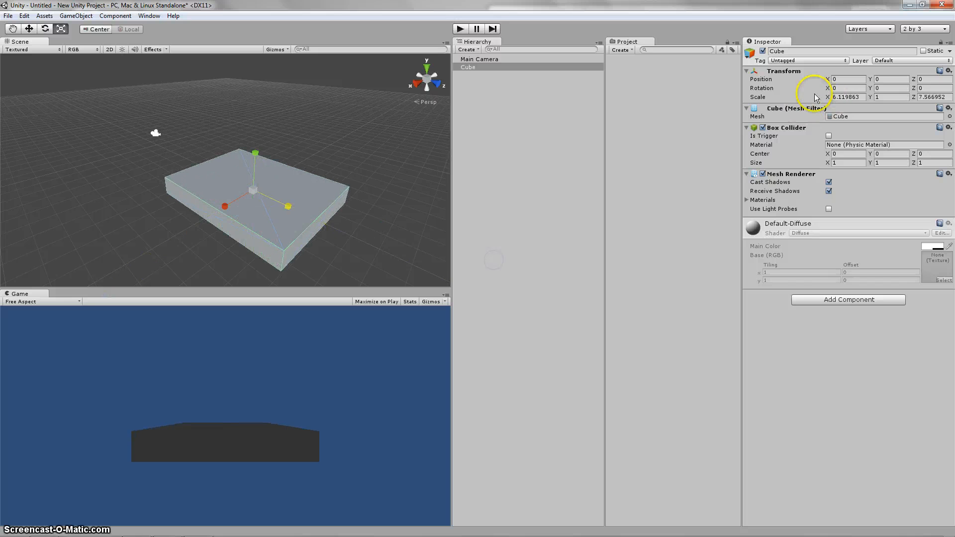
scroll(190, 223, "down", 1)
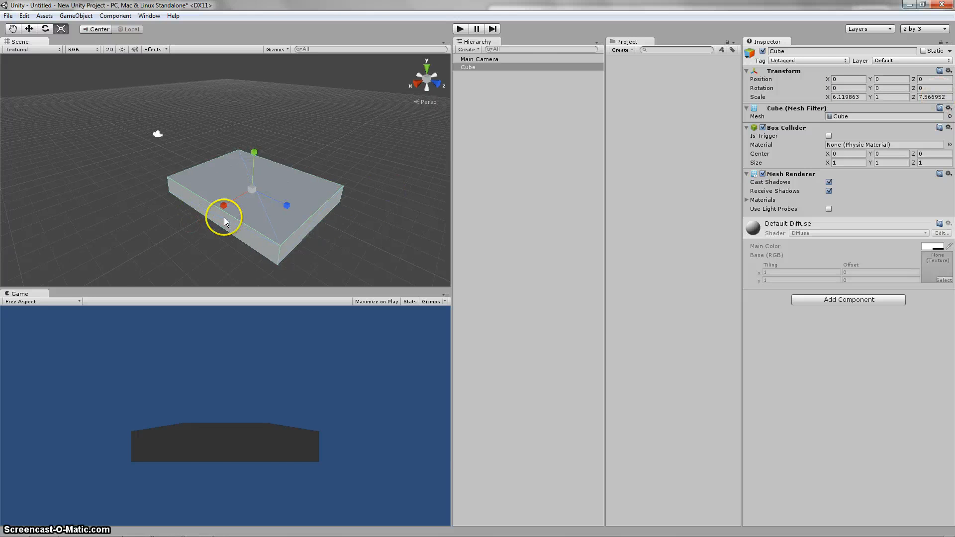
left_click_drag(229, 202, 190, 219)
left_click_drag(272, 206, 315, 221)
left_click_drag(224, 205, 200, 221)
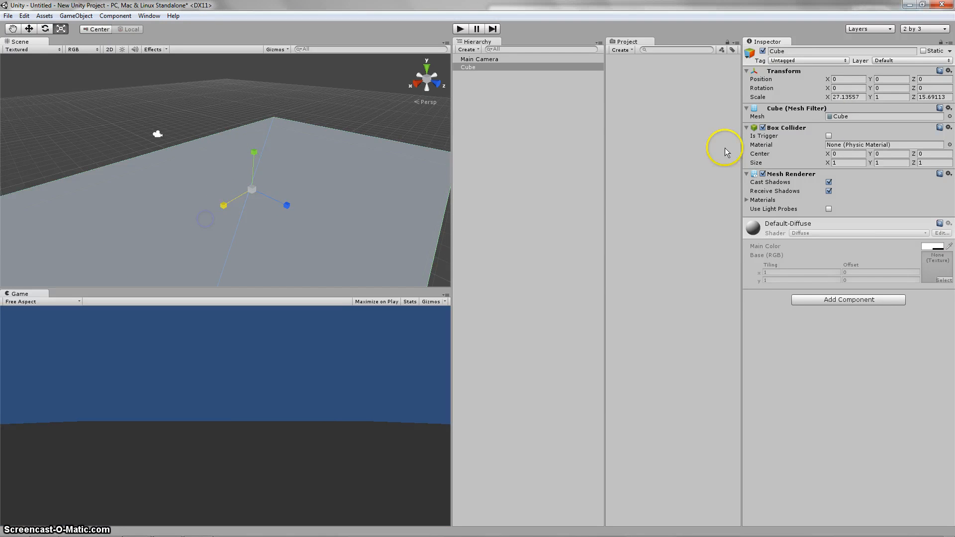
Step: Set the cube's scale to 25 on X and 25 on Z to form a flat platform
left_click(862, 98)
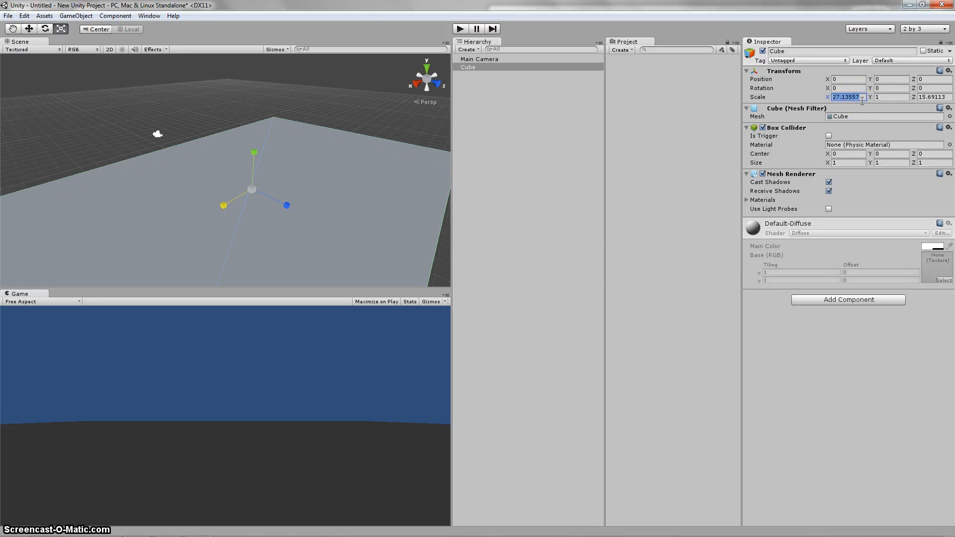
type("2525")
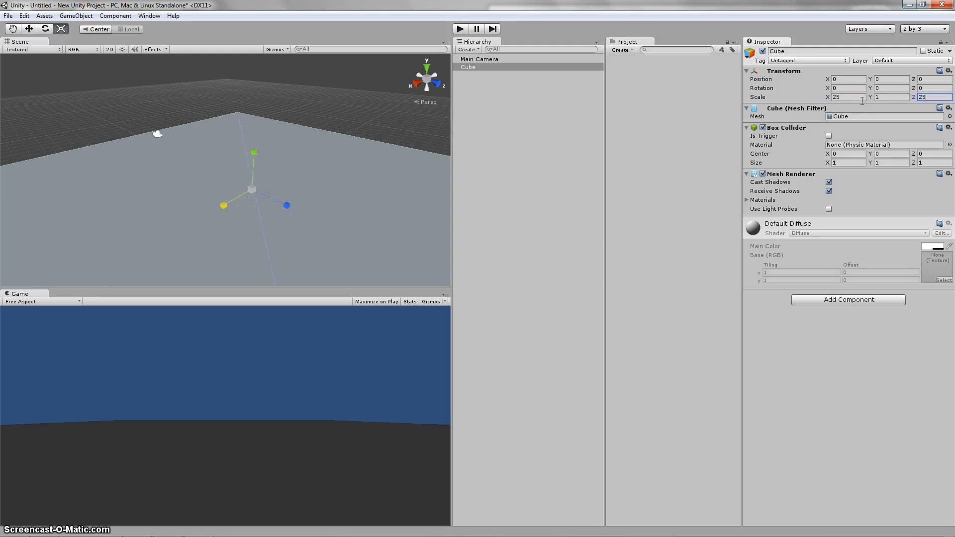
Step: Examine the flattened cube in the scene by panning and zooming the view in and out
middle_click_drag(335, 179, 344, 169)
scroll(326, 183, "down", 15)
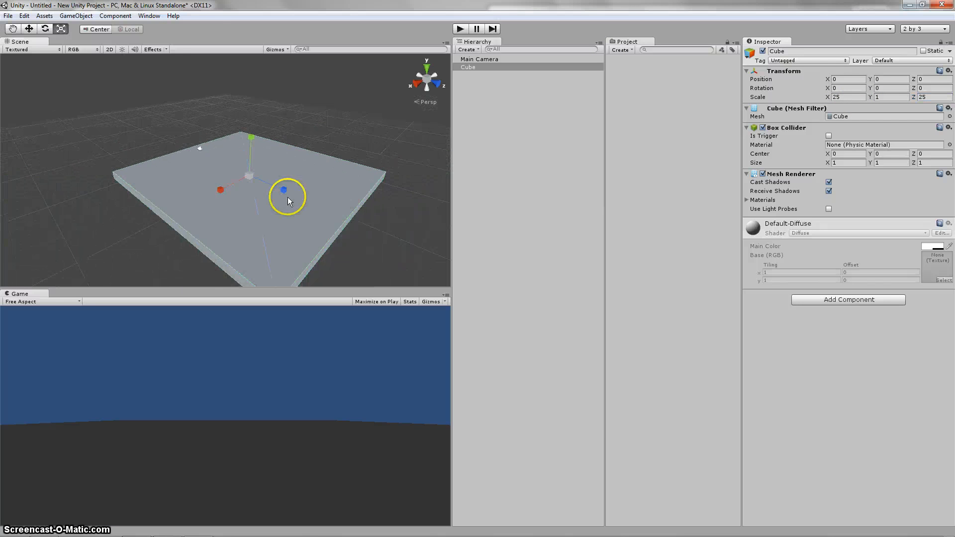
mouse_move(257, 192)
middle_mouse_down()
mouse_move(229, 152)
mouse_move(254, 183)
middle_mouse_up()
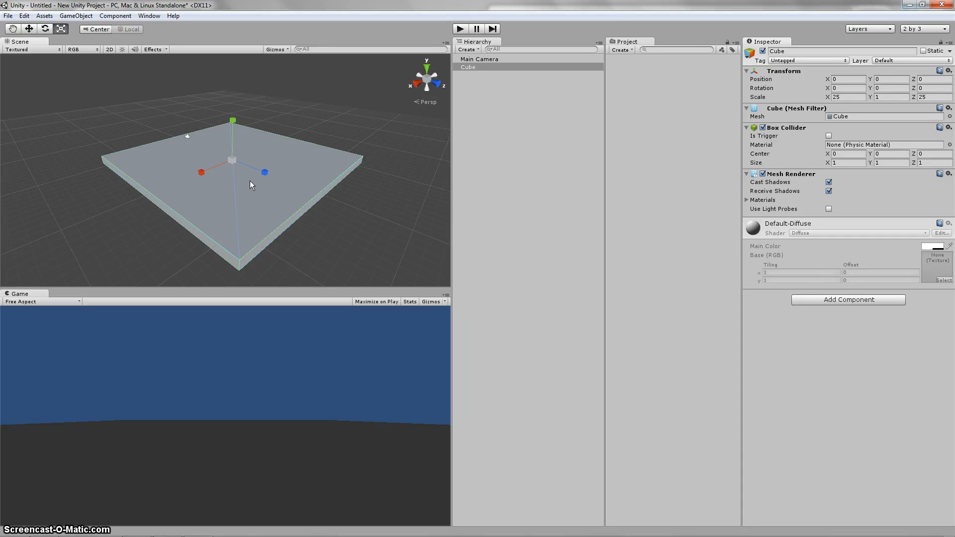
mouse_move(208, 170)
middle_mouse_down()
mouse_move(247, 144)
mouse_move(220, 143)
mouse_move(217, 176)
middle_mouse_up()
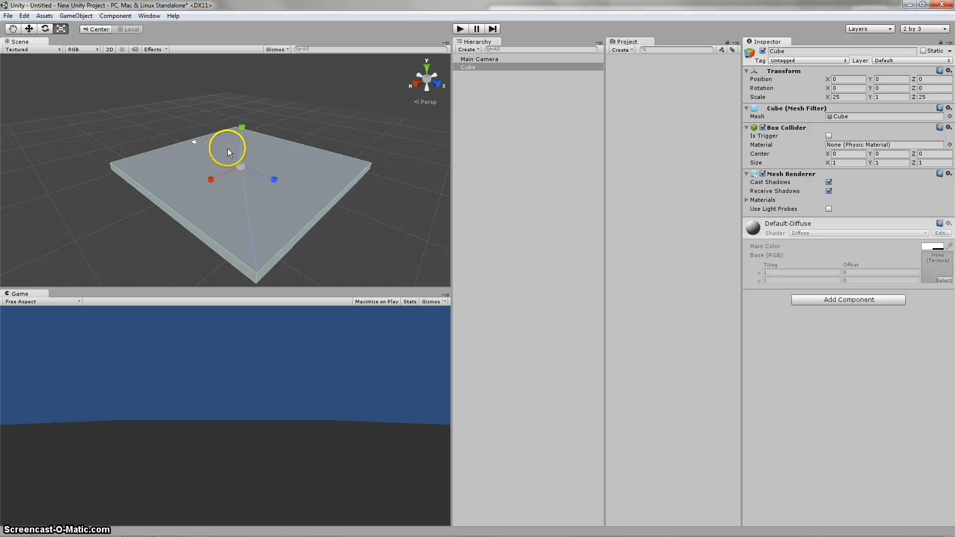
mouse_move(216, 148)
middle_mouse_down()
mouse_move(92, 162)
mouse_move(313, 152)
mouse_move(293, 153)
mouse_move(222, 208)
mouse_move(220, 83)
mouse_move(214, 169)
mouse_move(273, 173)
mouse_move(235, 117)
mouse_move(164, 122)
mouse_move(234, 155)
mouse_move(221, 137)
middle_mouse_up()
scroll(233, 156, "up", 5)
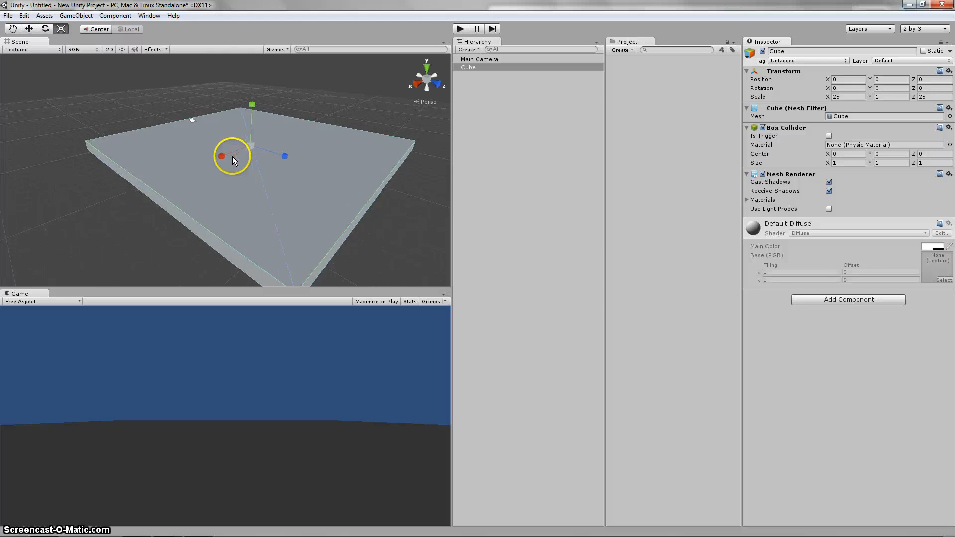
scroll(233, 157, "down", 2)
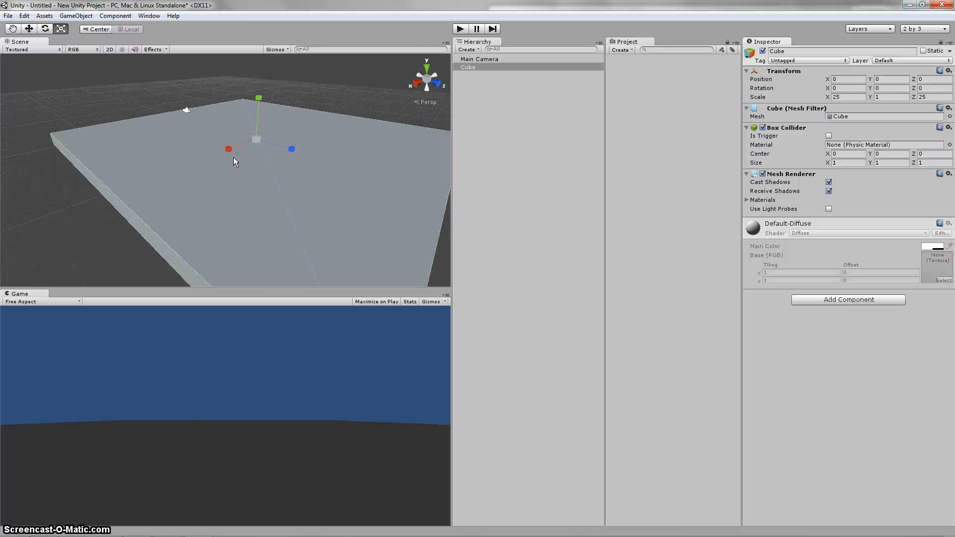
scroll(234, 157, "up", 2)
scroll(234, 157, "down", 4)
middle_click_drag(262, 133, 244, 146)
Step: Switch to the Move tool and travel the scene view forward, backward and sideways around the platform
key("w")
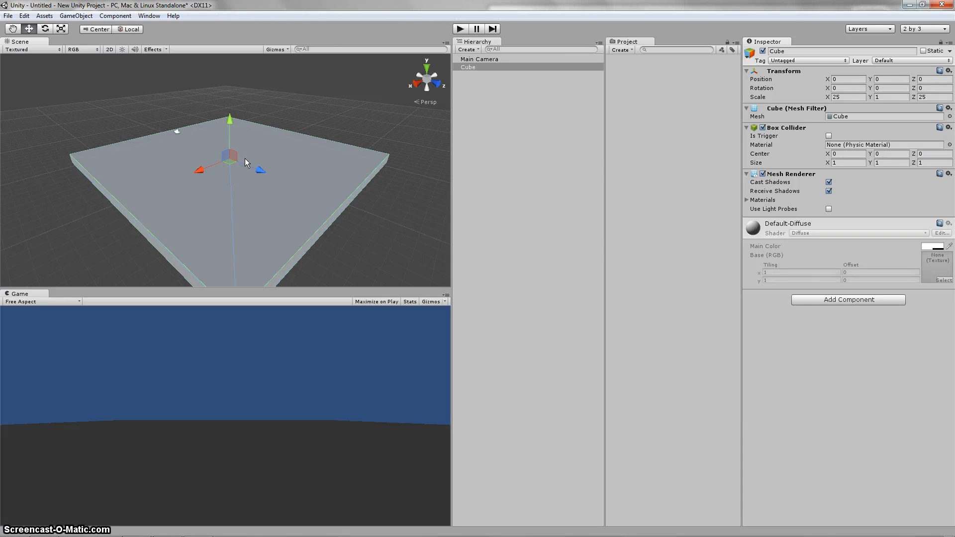
left_click(285, 128)
key("Up")
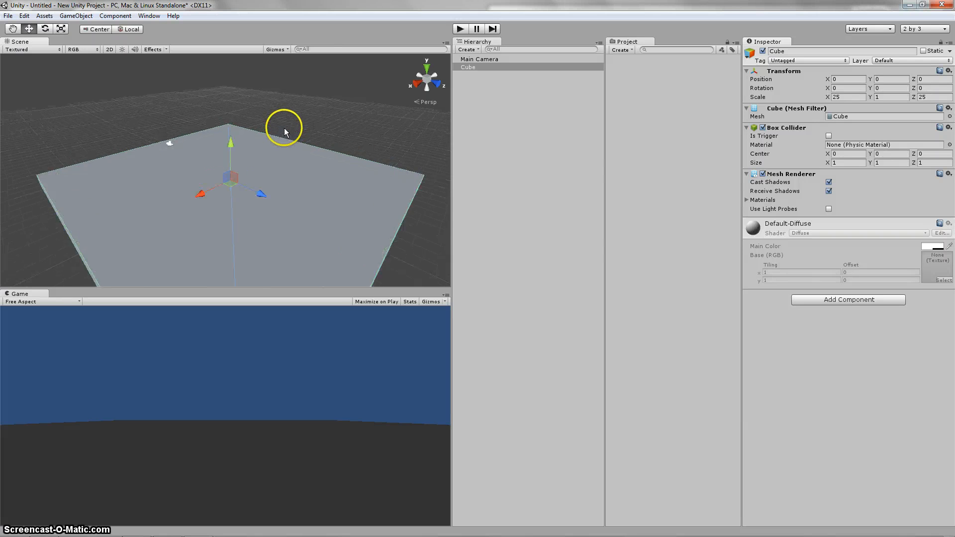
key("Left")
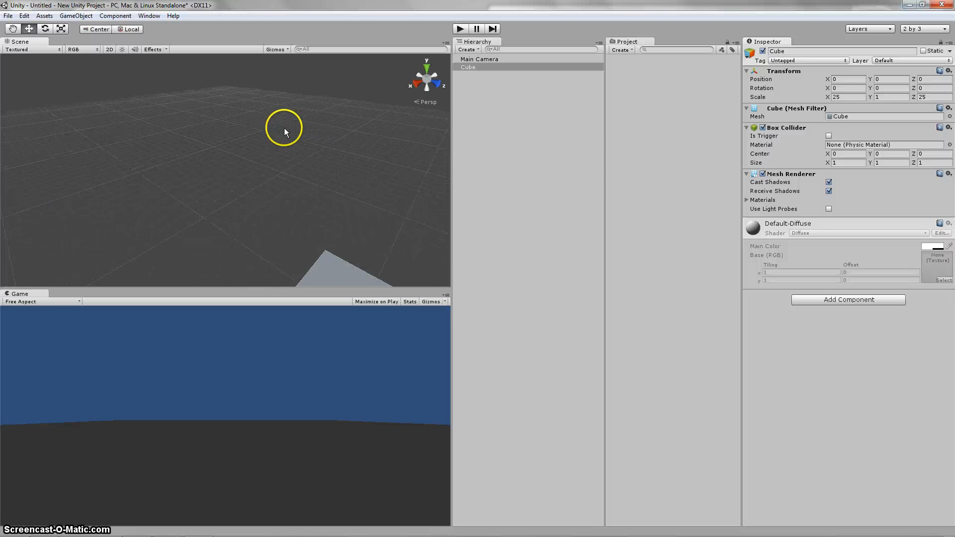
key("Down")
key("Right")
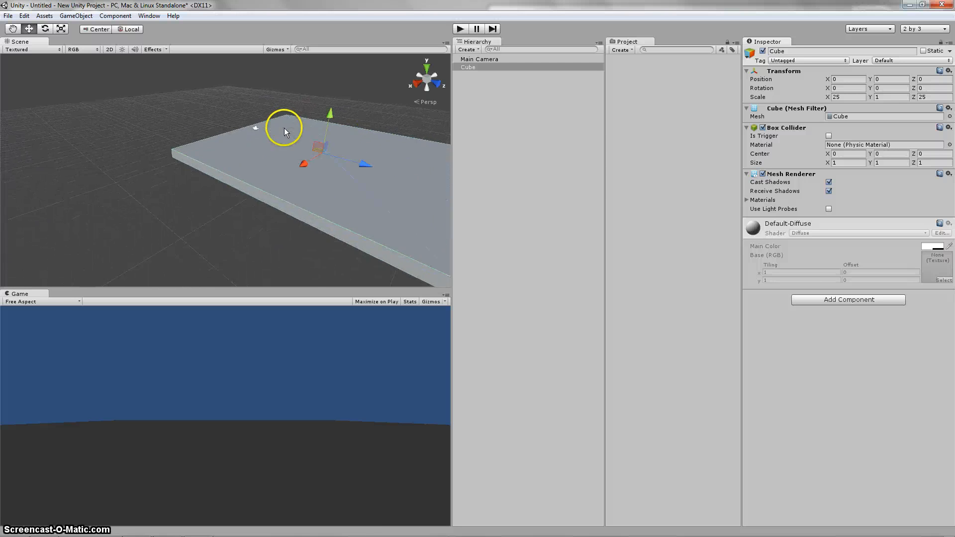
key("Left")
key("Down")
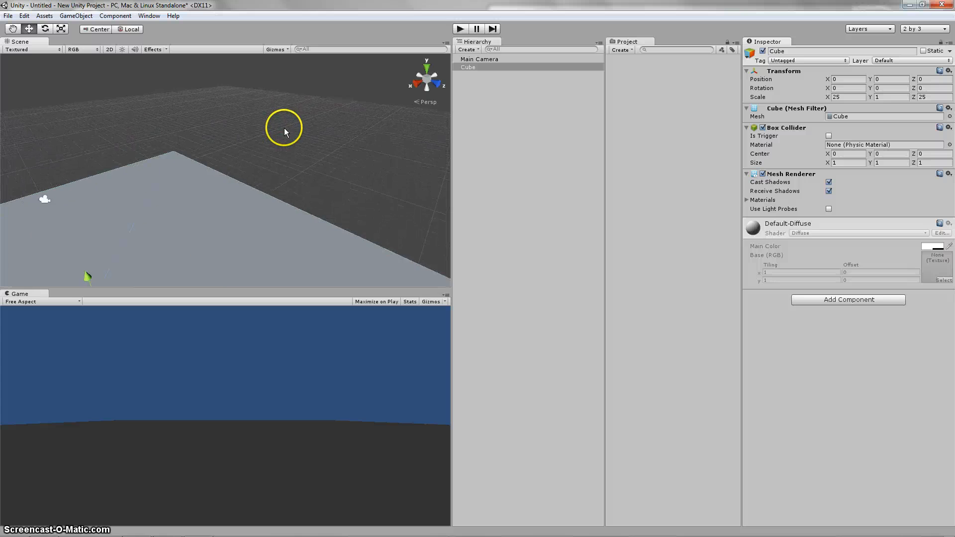
key("Left")
key("Up")
key("Up")
key("Right")
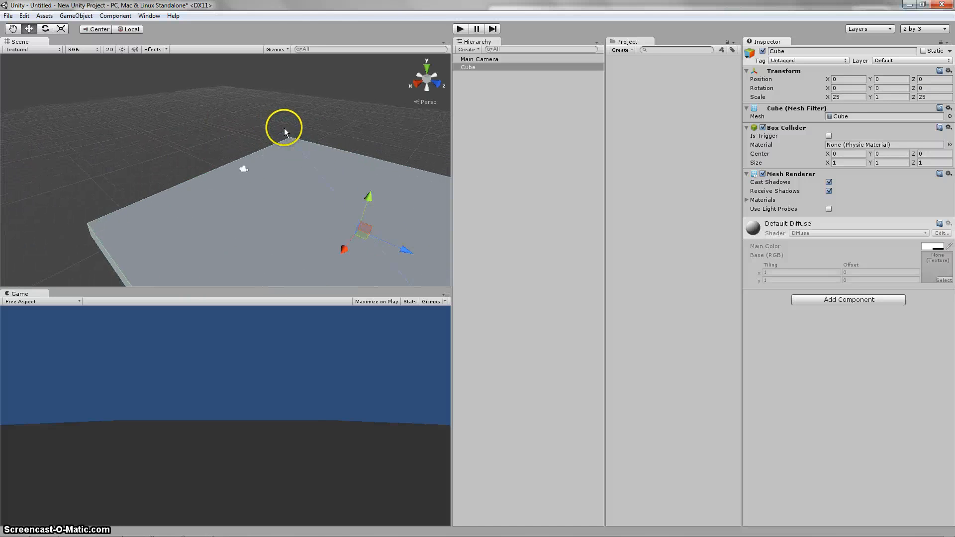
key("Down")
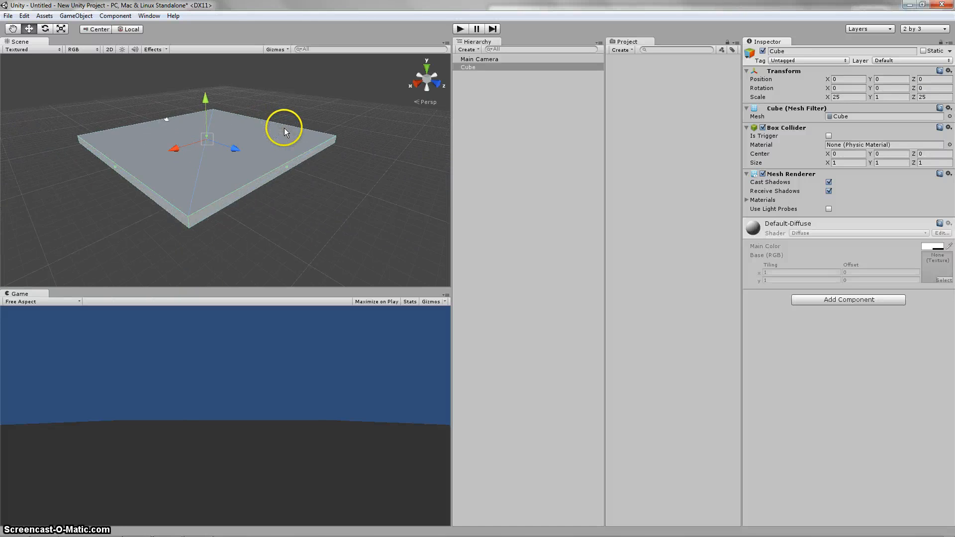
key("Left")
key("Up")
key("Down")
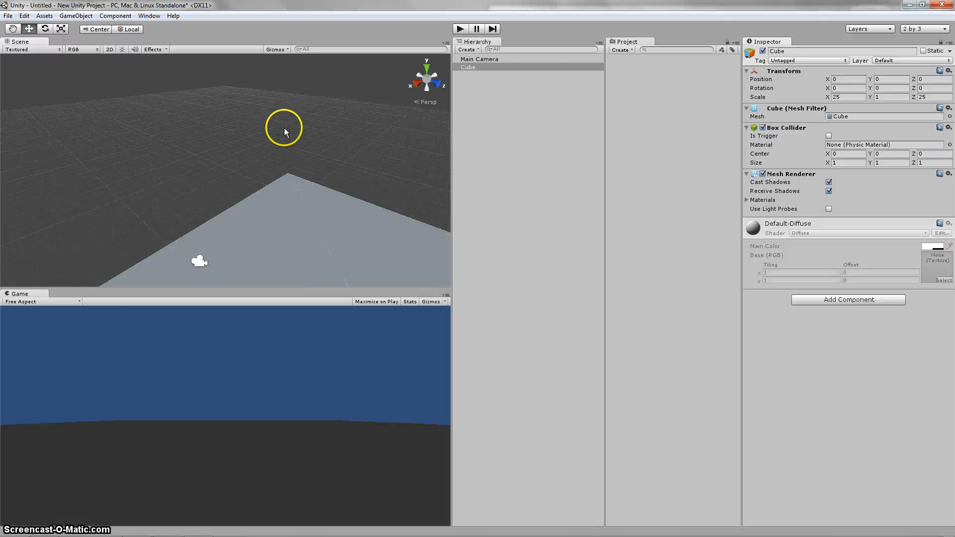
key("Right")
key("Left")
key("Up")
key("Right")
key("Down")
key("Left")
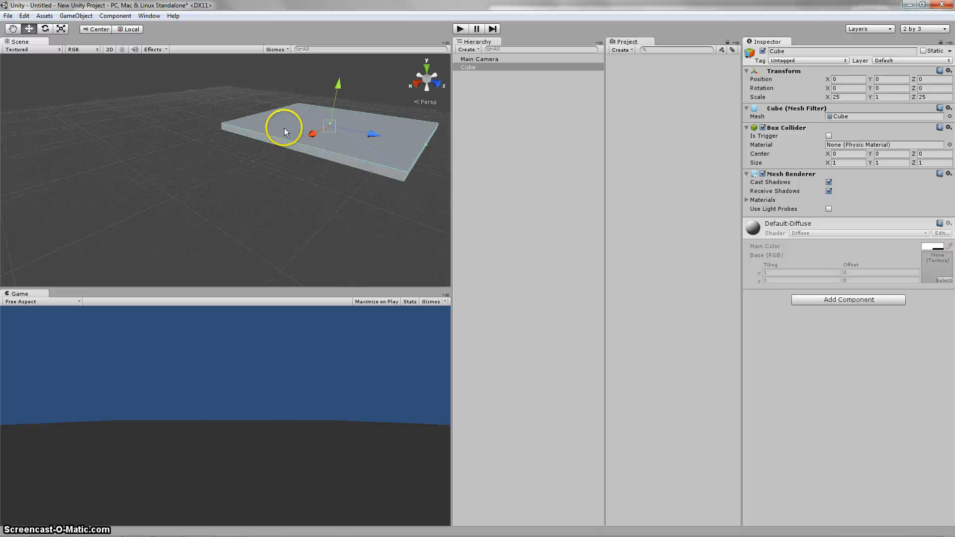
key("Up")
key("Right")
key("Down")
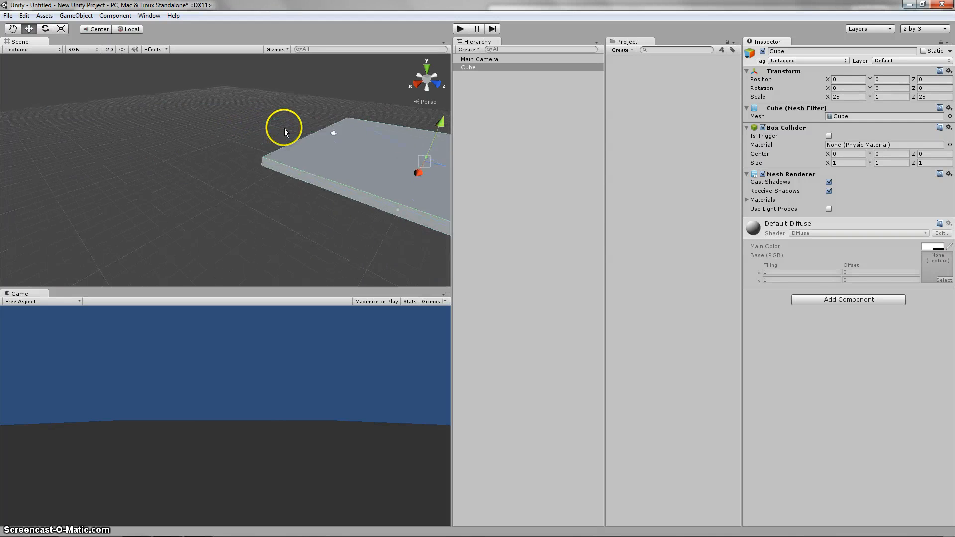
key("Left")
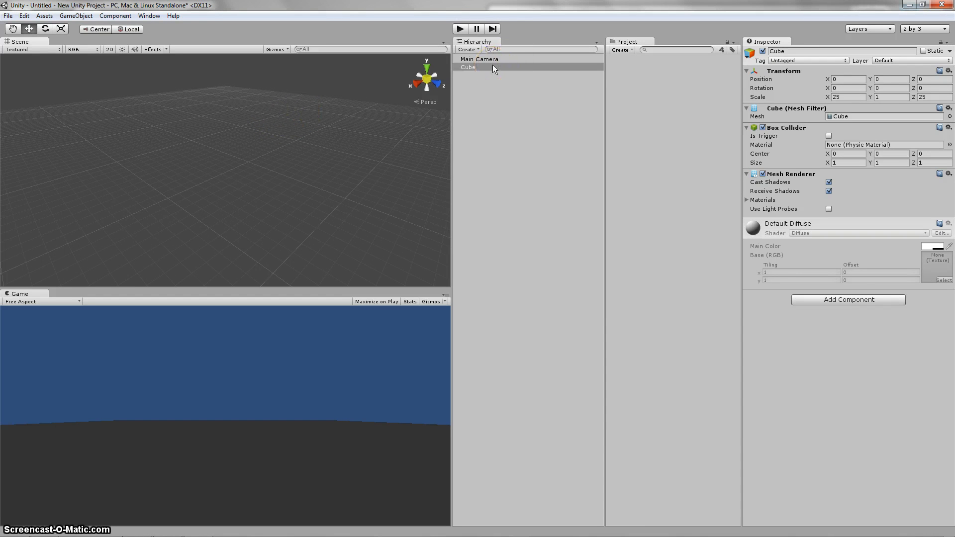
Step: Frame the cube in the scene view and inspect it closer up and farther away
double_click(469, 69)
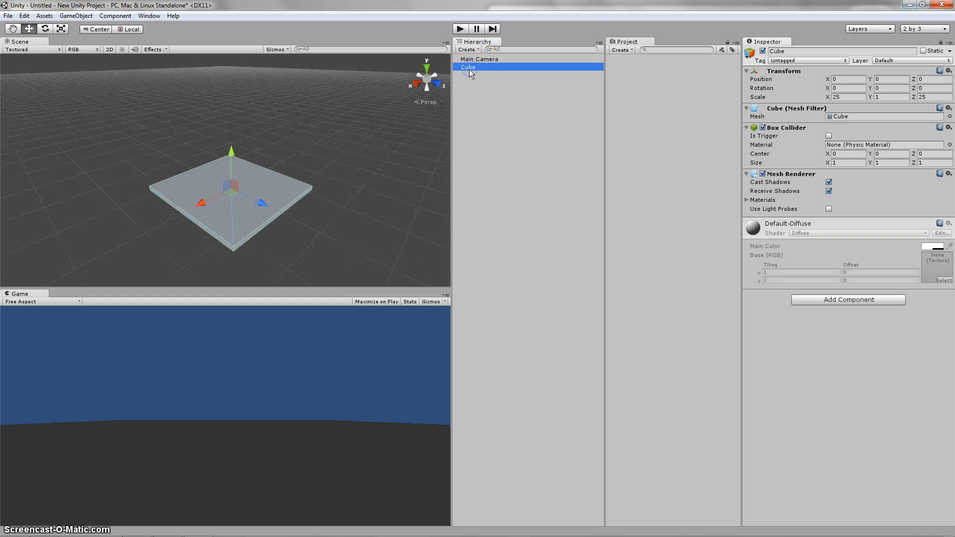
middle_click_drag(200, 225, 210, 220)
scroll(238, 187, "up", 9)
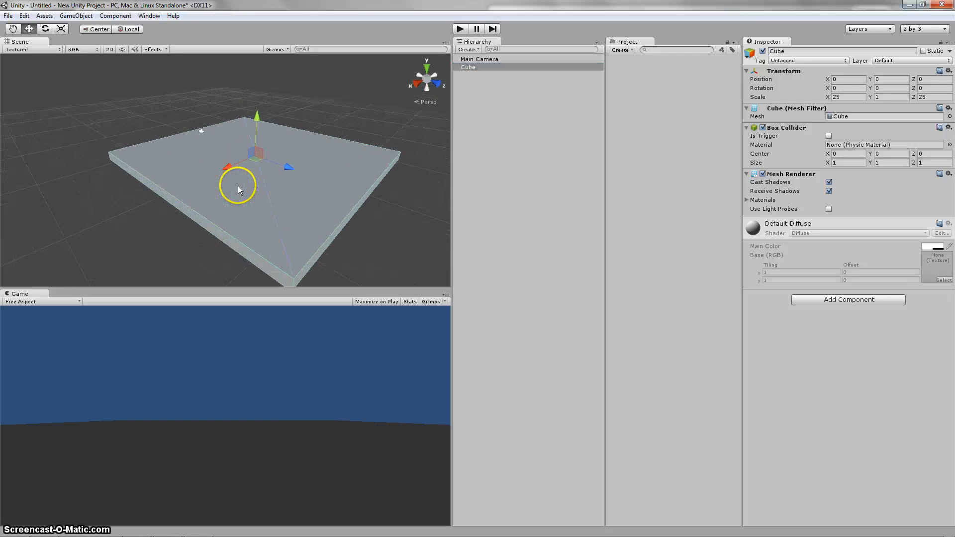
scroll(239, 187, "down", 5)
double_click(490, 66)
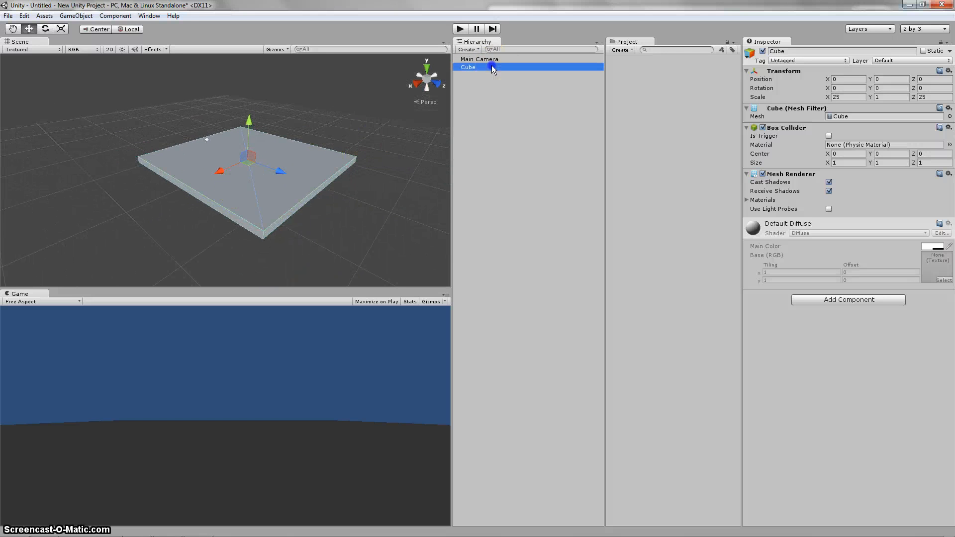
middle_click_drag(189, 202, 235, 192)
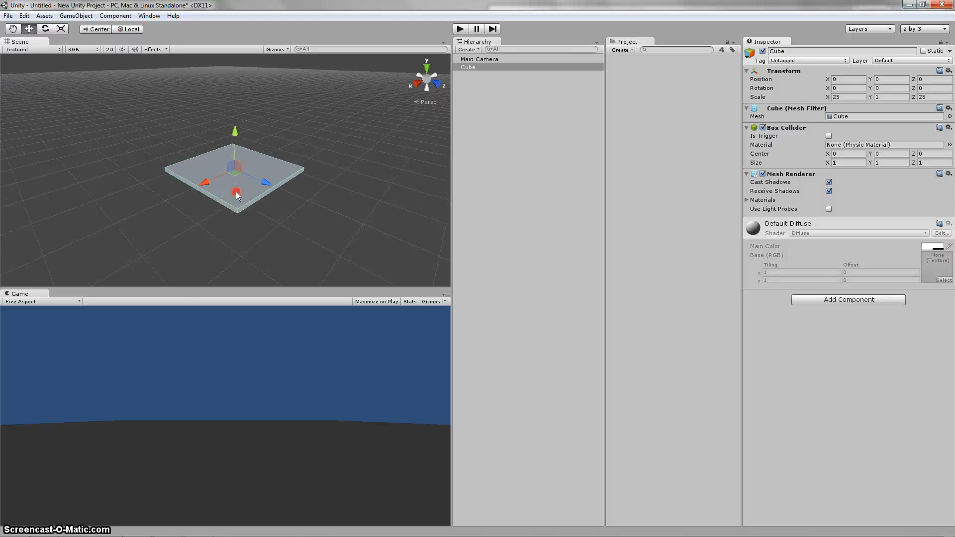
scroll(240, 190, "up", 5)
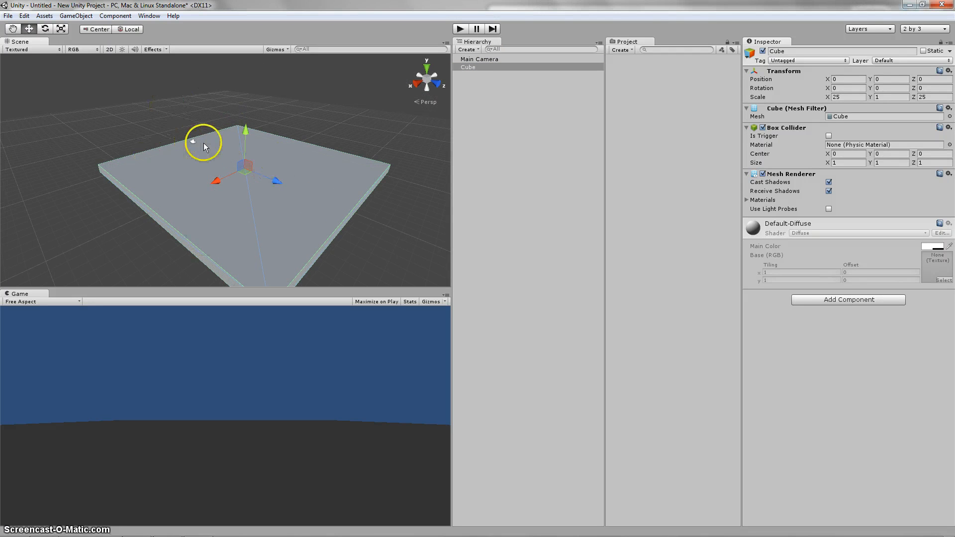
left_click(178, 122)
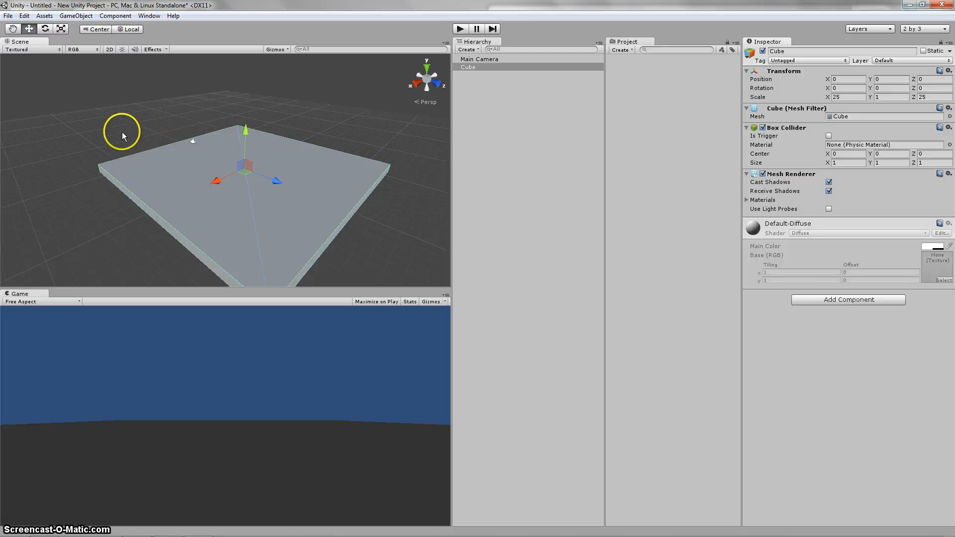
Step: Add a point light to the scene
left_click(70, 16)
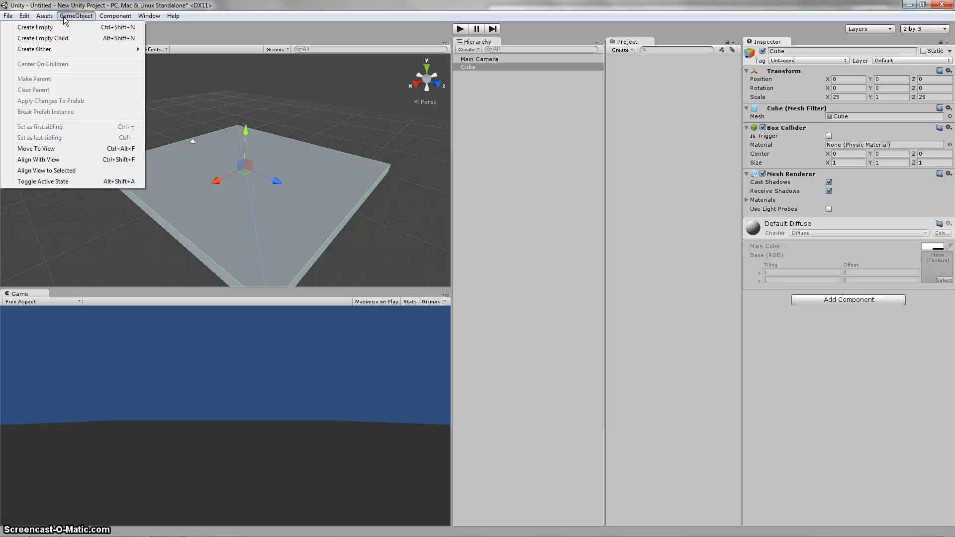
left_click(63, 48)
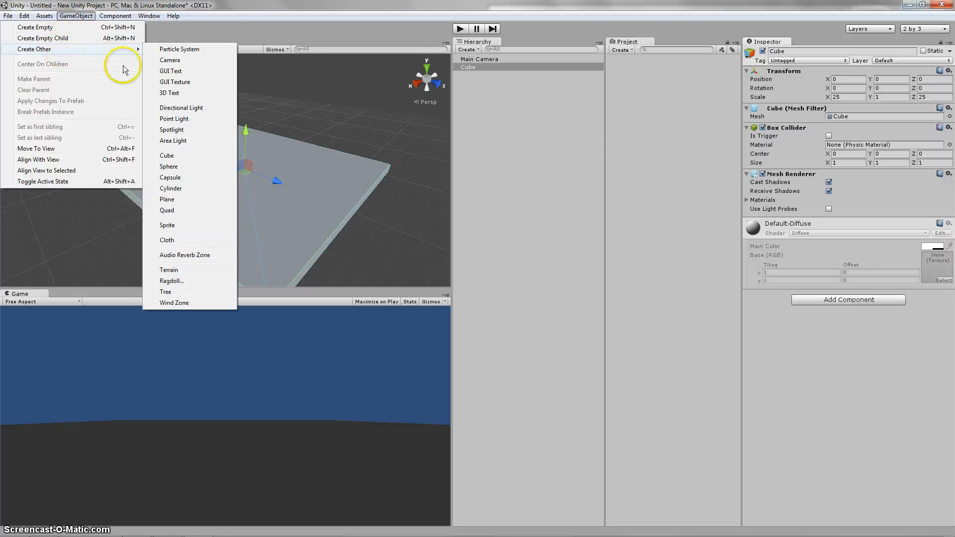
left_click(182, 141)
left_click(182, 120)
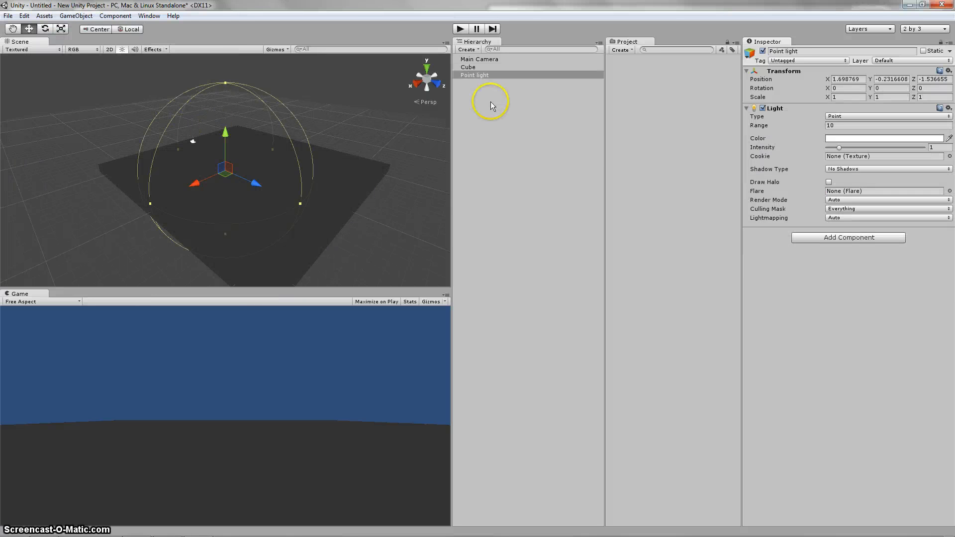
Step: Set the point light's position to 0 on the X, Y and Z axes
left_click(857, 81)
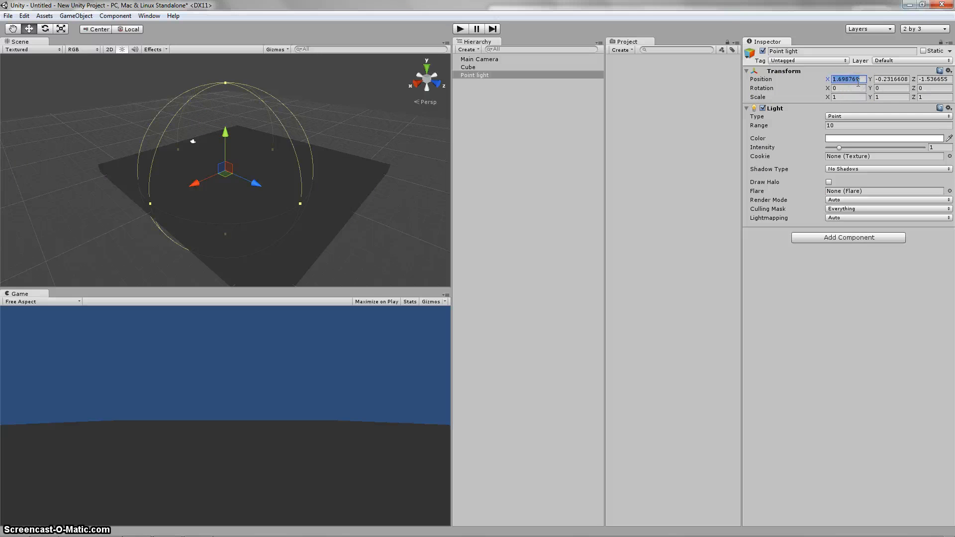
type("0")
key("Tab")
type("0")
key("Tab")
type("0")
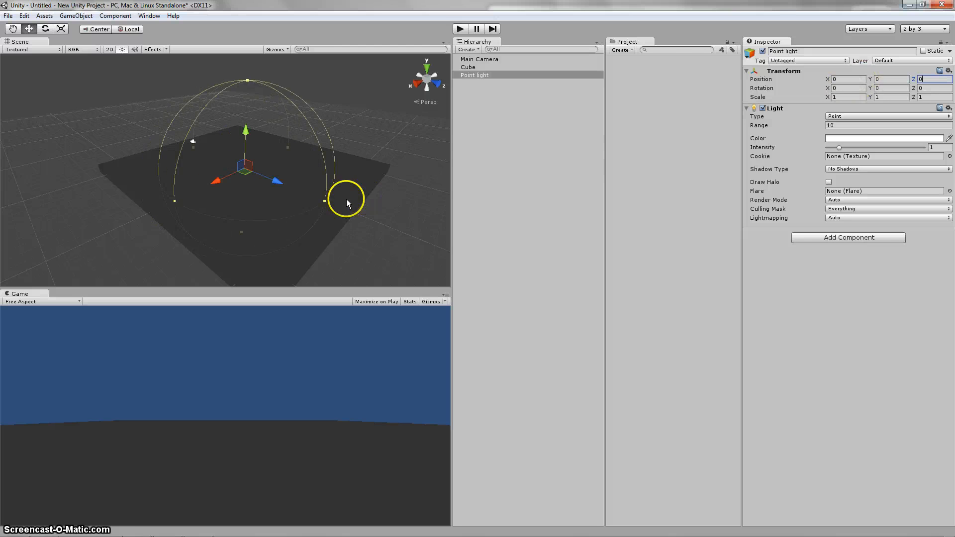
Step: Raise the point light above the centre of the platform to a Y position of about 3.87
left_click_drag(246, 132, 250, 104)
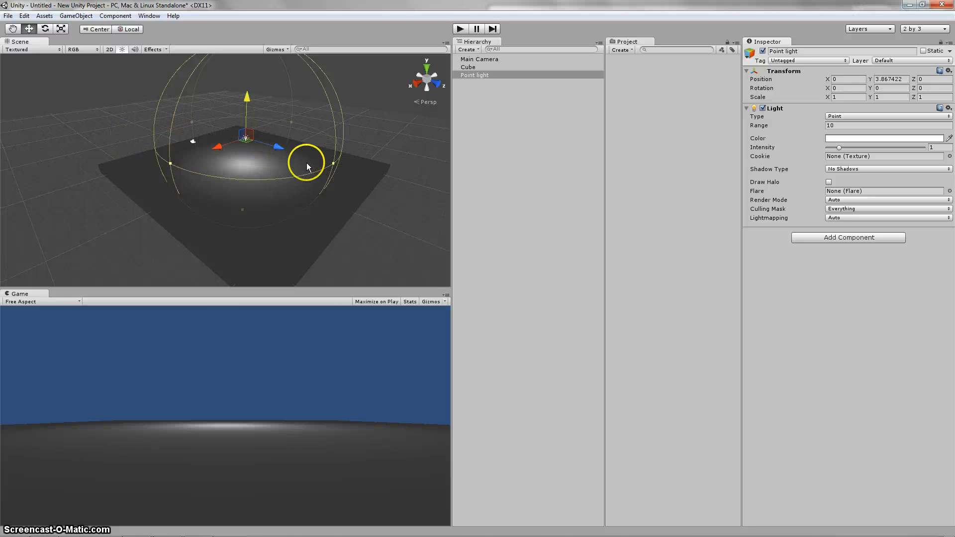
middle_click_drag(234, 145, 235, 165)
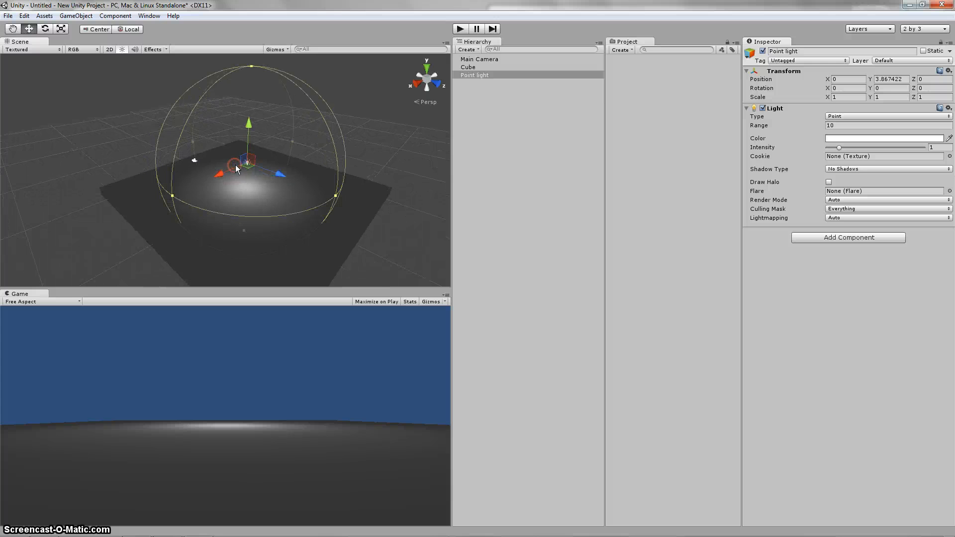
left_click(251, 166)
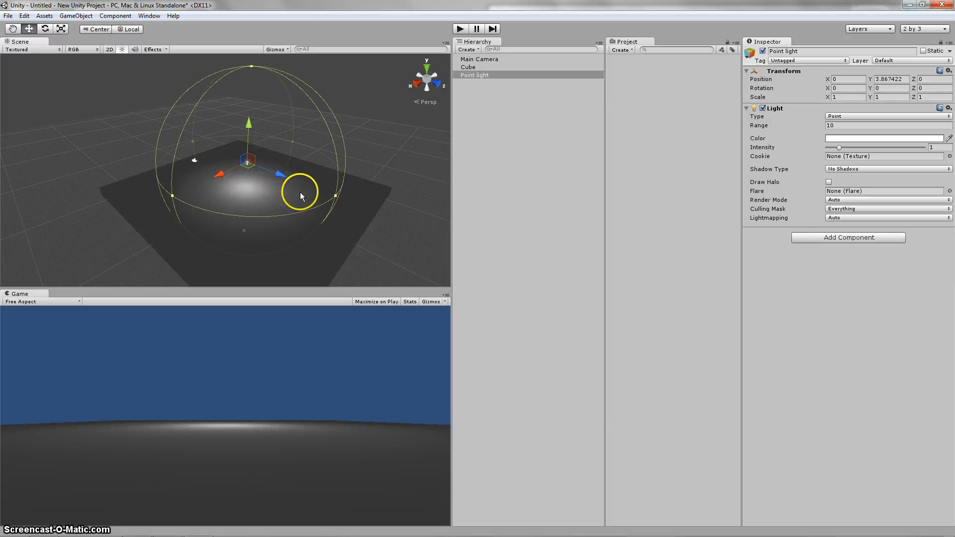
Step: Resize the point light's range sphere directly in the scene, ending at a range of about 10.2
middle_click_drag(336, 227, 343, 210)
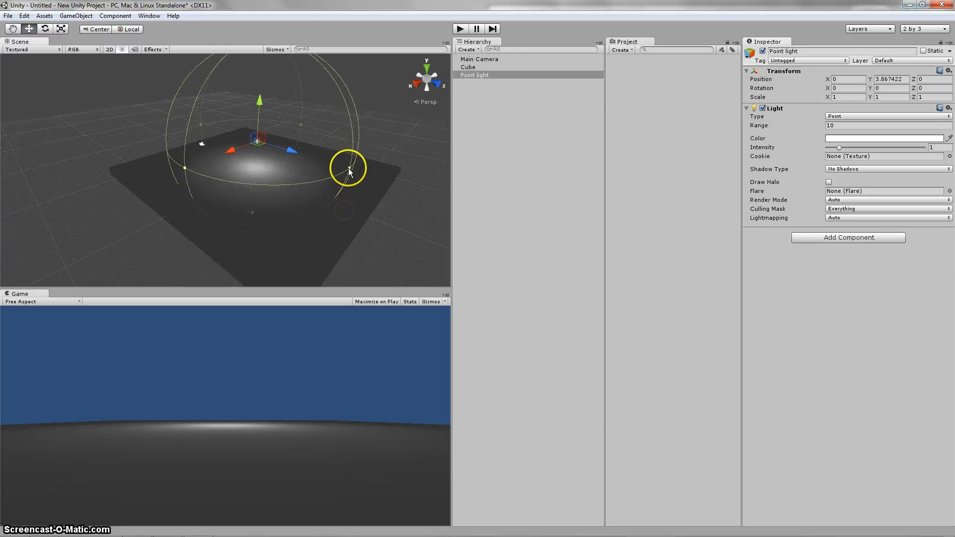
left_click_drag(349, 169, 359, 197)
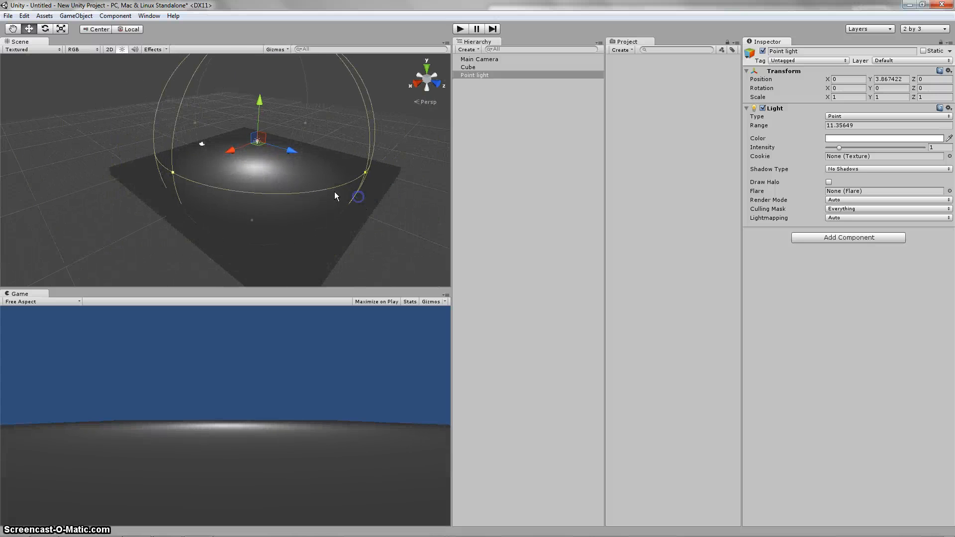
mouse_move(251, 221)
left_mouse_down()
mouse_move(251, 190)
mouse_move(267, 212)
left_mouse_up()
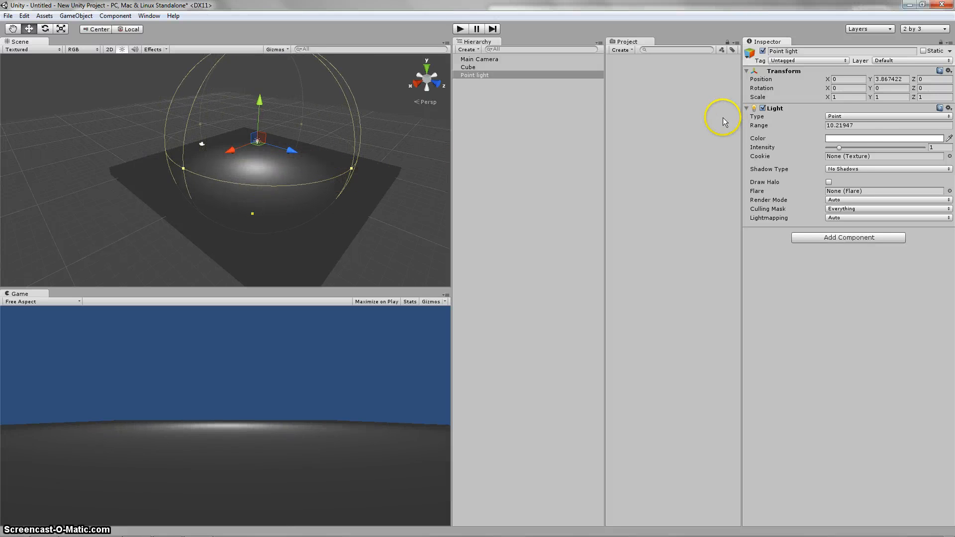
Step: Change the point light's color to a very pale yellow with RGB 255, 255, 236
left_click(846, 139)
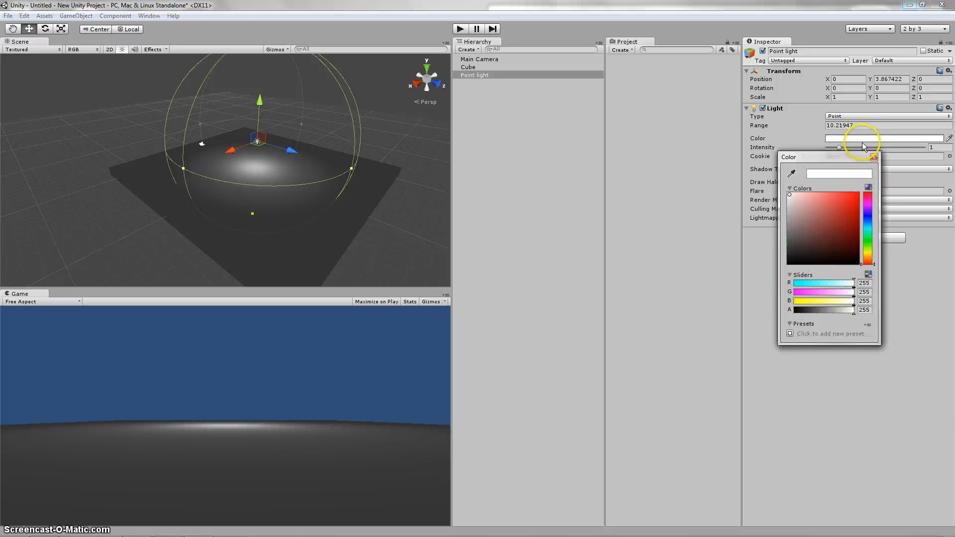
left_click_drag(849, 205, 806, 198)
left_click(868, 253)
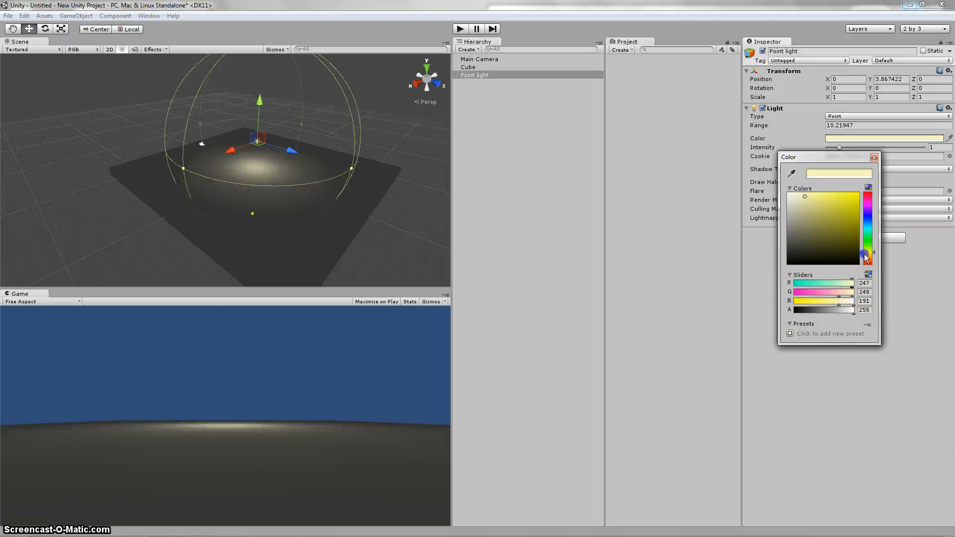
left_click_drag(807, 198, 795, 195)
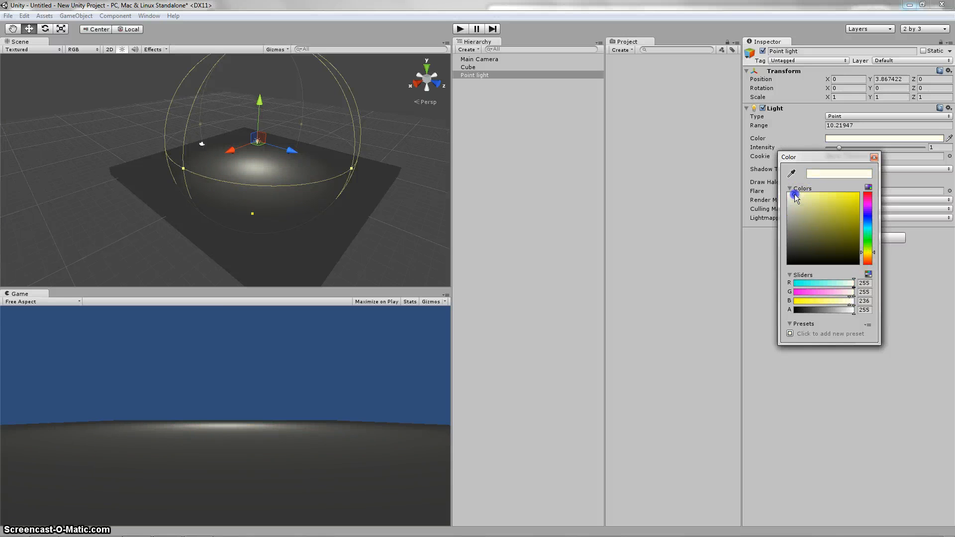
left_click(874, 157)
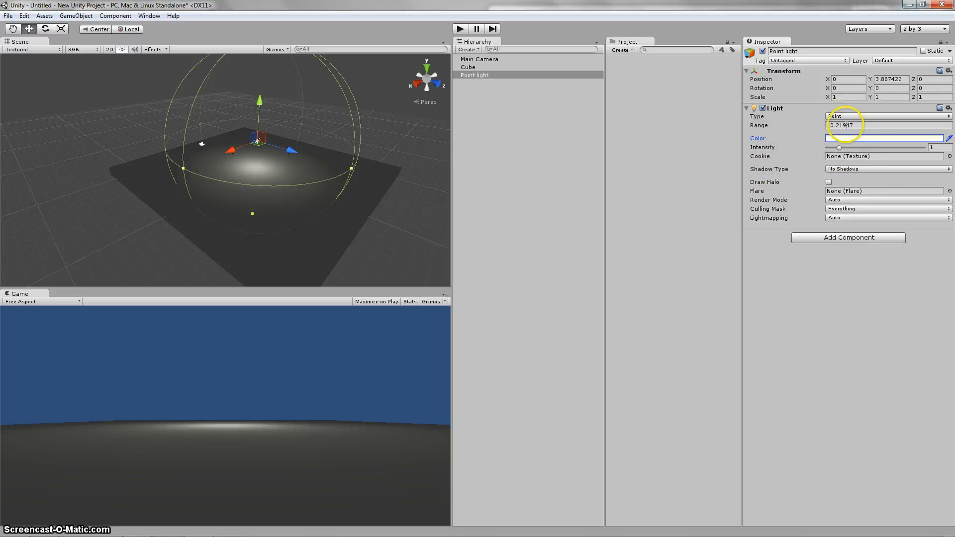
Step: Try a range of 5 on the point light and settle on a range of 10
left_click(869, 126)
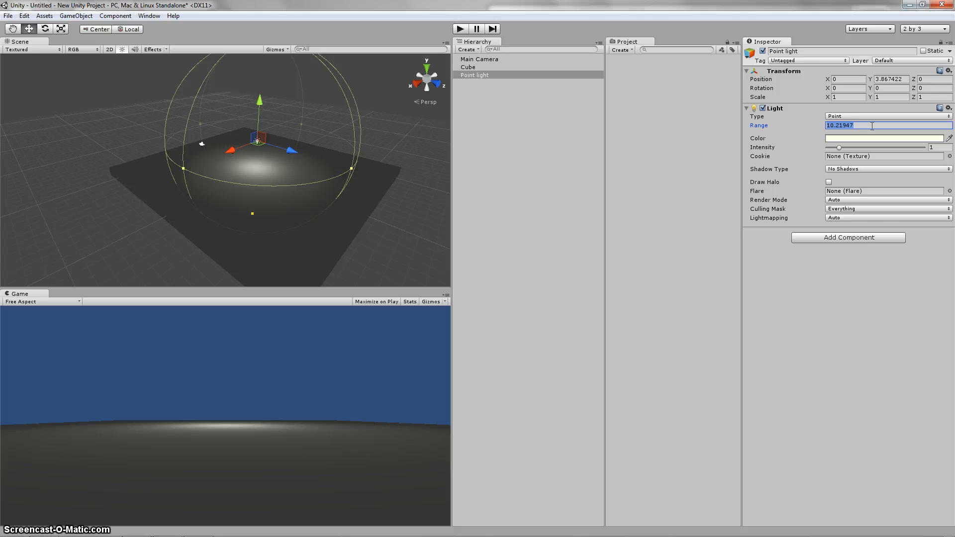
type("5")
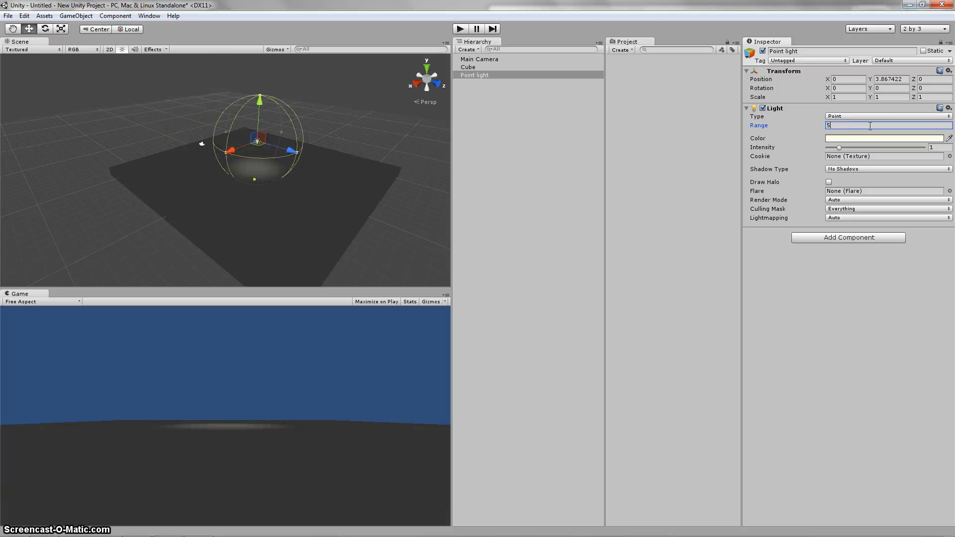
type("10")
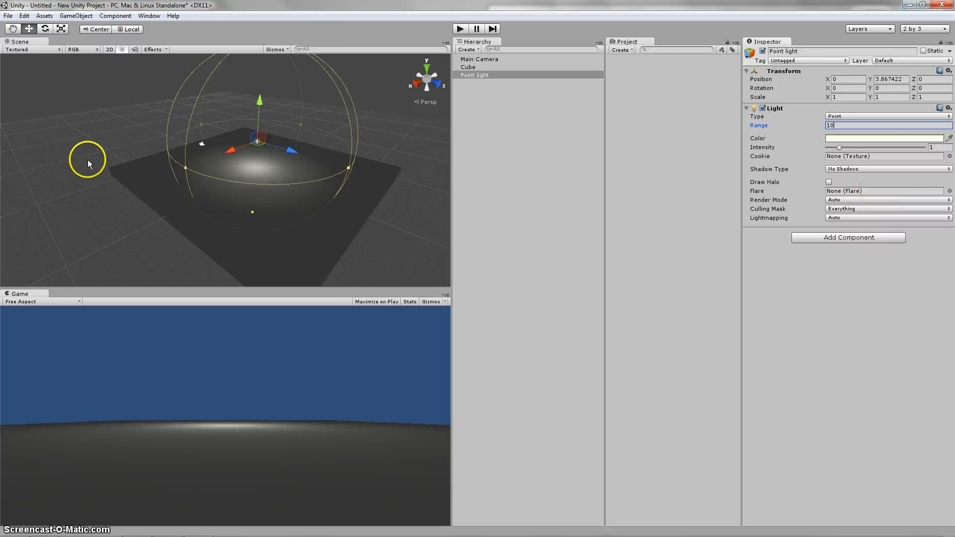
Step: Compare the lit platform with the point light selected and deselected, leaving nothing selected
left_click(148, 146)
mouse_move(148, 146)
middle_mouse_down()
mouse_move(128, 137)
mouse_move(154, 143)
middle_mouse_up()
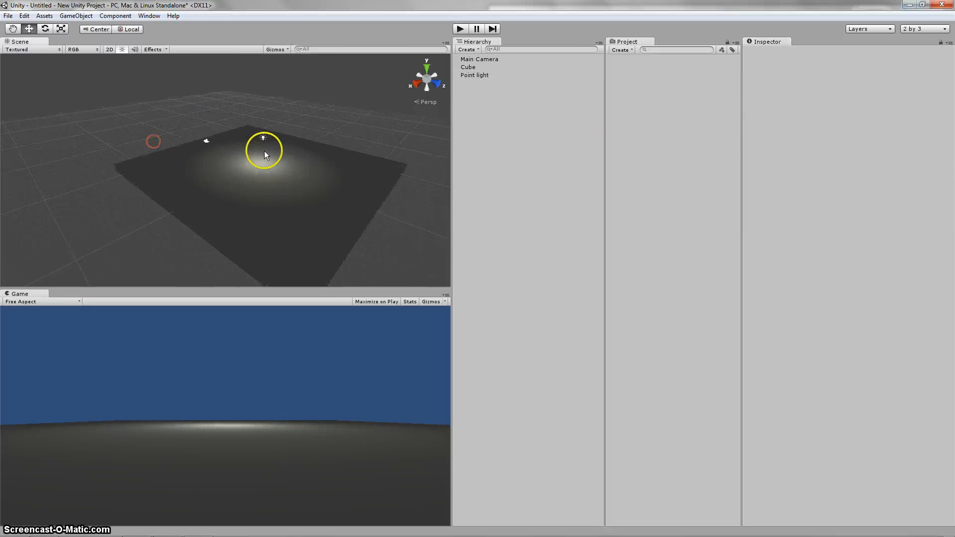
left_click(476, 75)
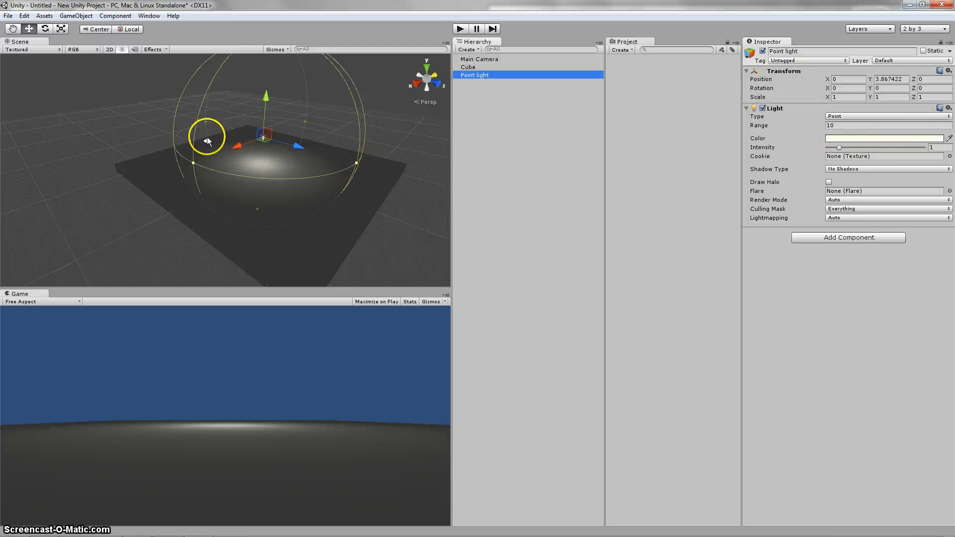
left_click(128, 133)
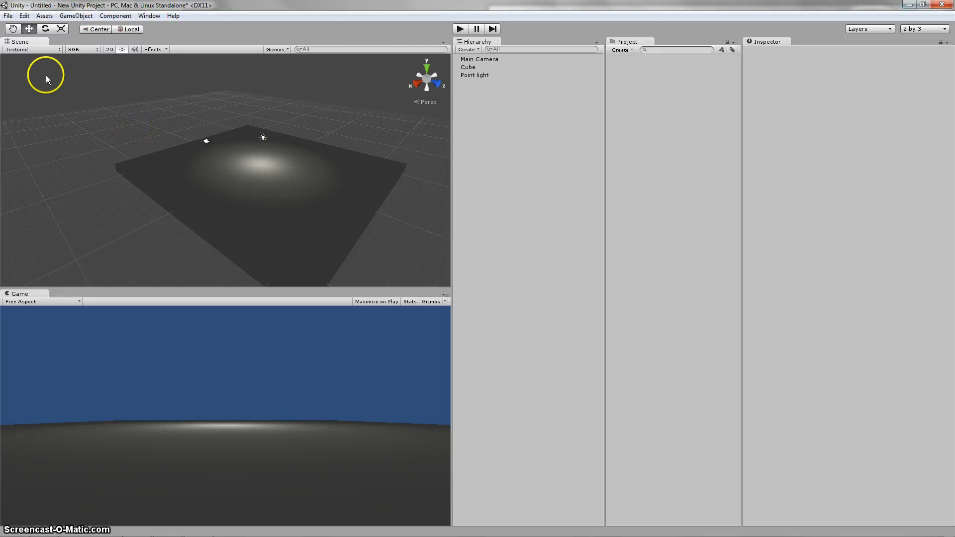
Step: Import the complete Character Controller package into the project
left_click(41, 19)
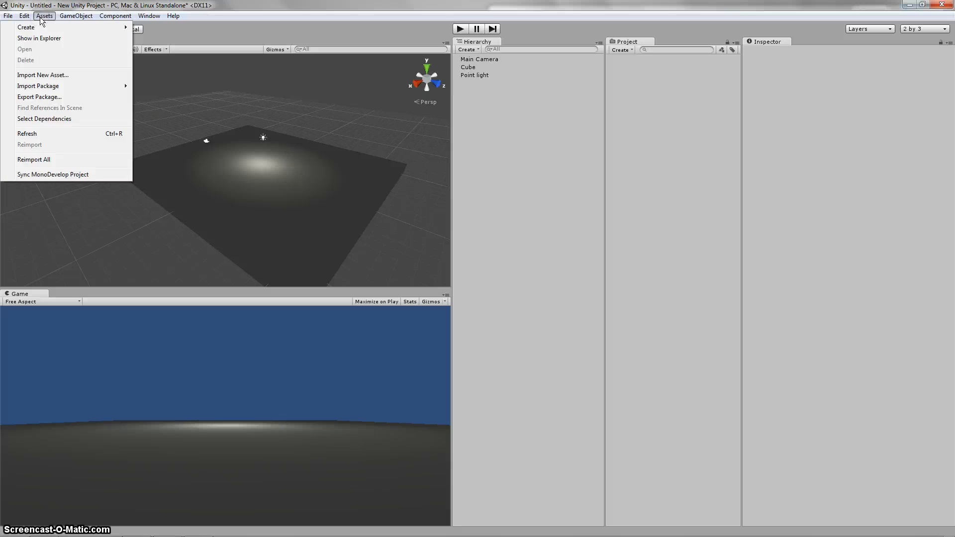
mouse_move(51, 86)
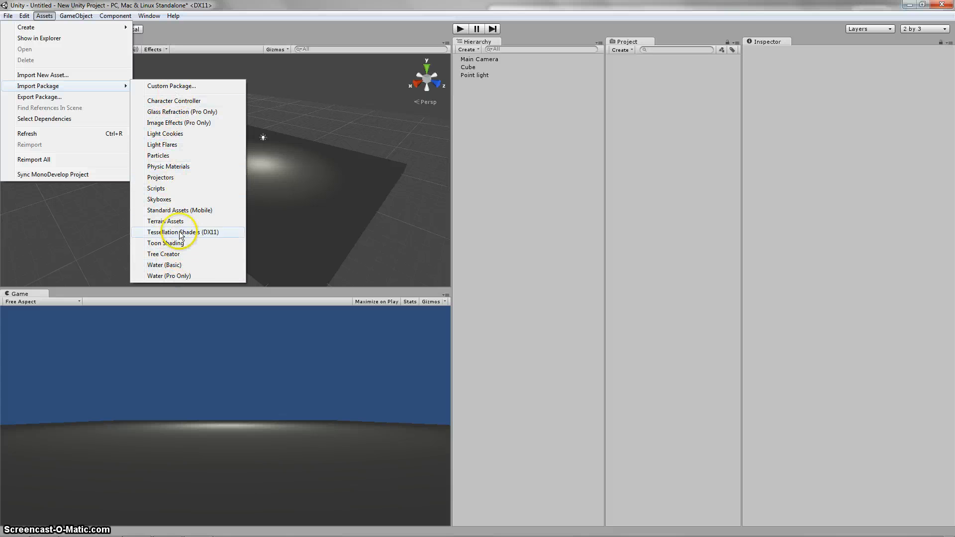
left_click(175, 101)
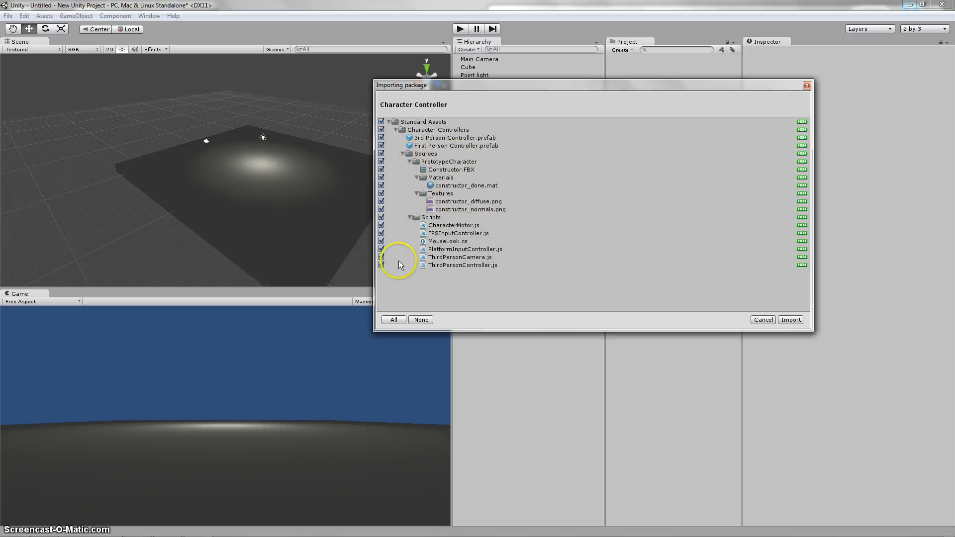
left_click(791, 319)
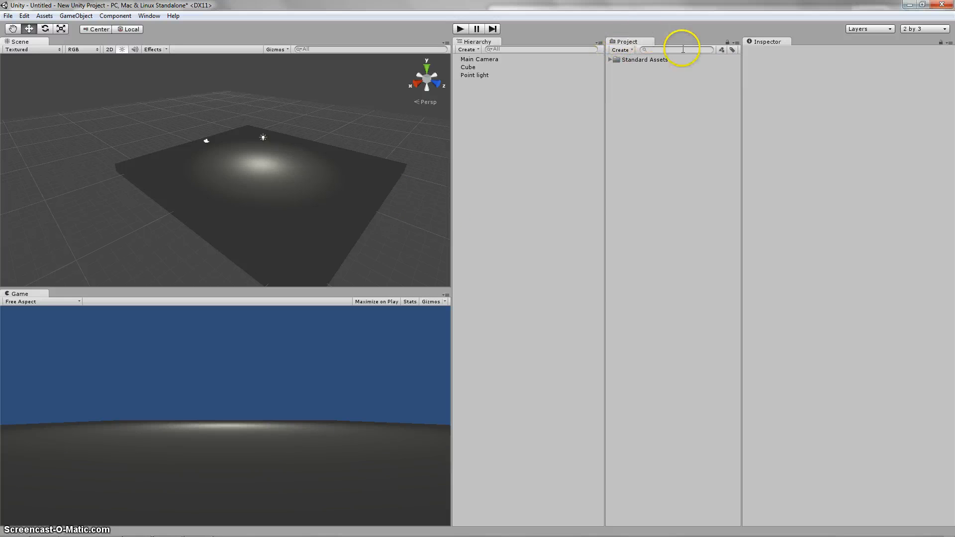
Step: Expand Standard Assets down to the Character Controllers folder and inspect the 3rd Person and First Person Controller prefabs
left_click(610, 60)
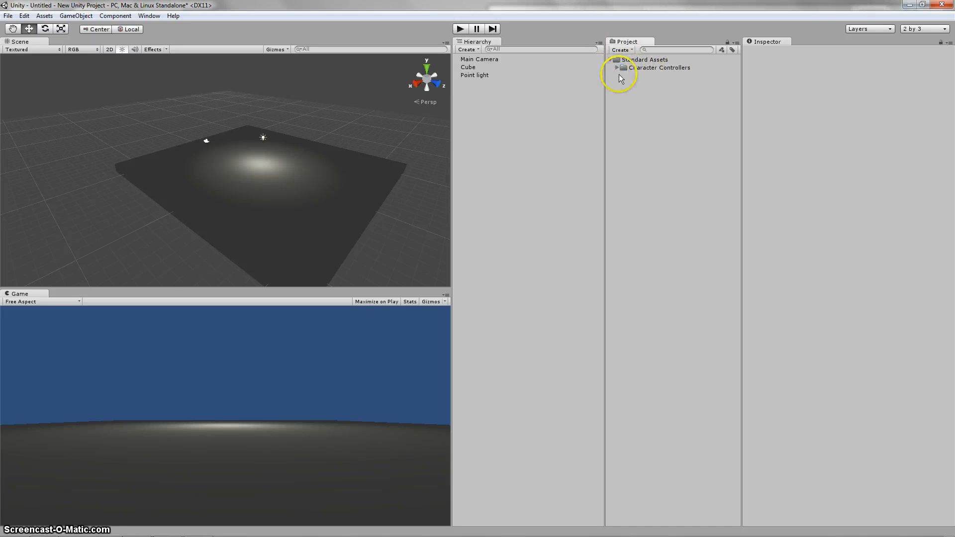
left_click(617, 68)
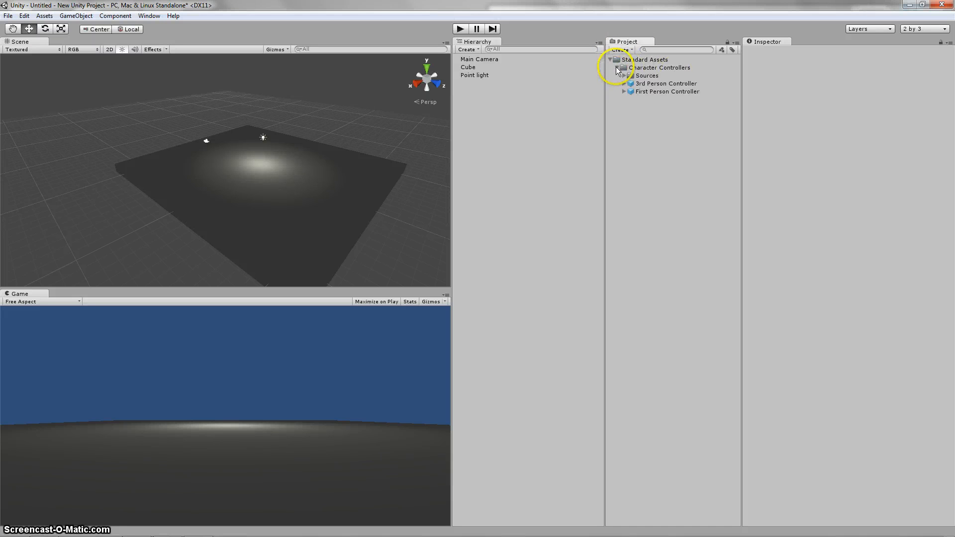
left_click(652, 84)
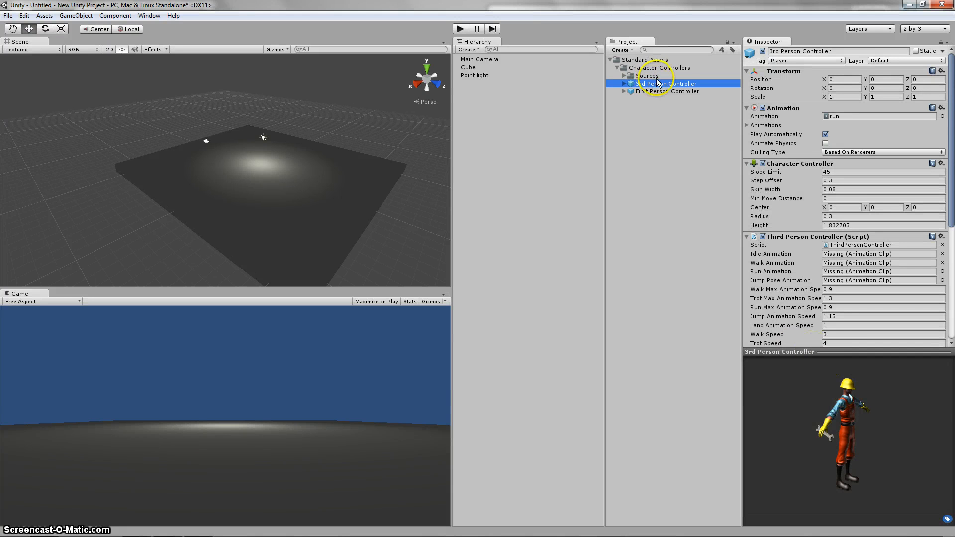
left_click(647, 92)
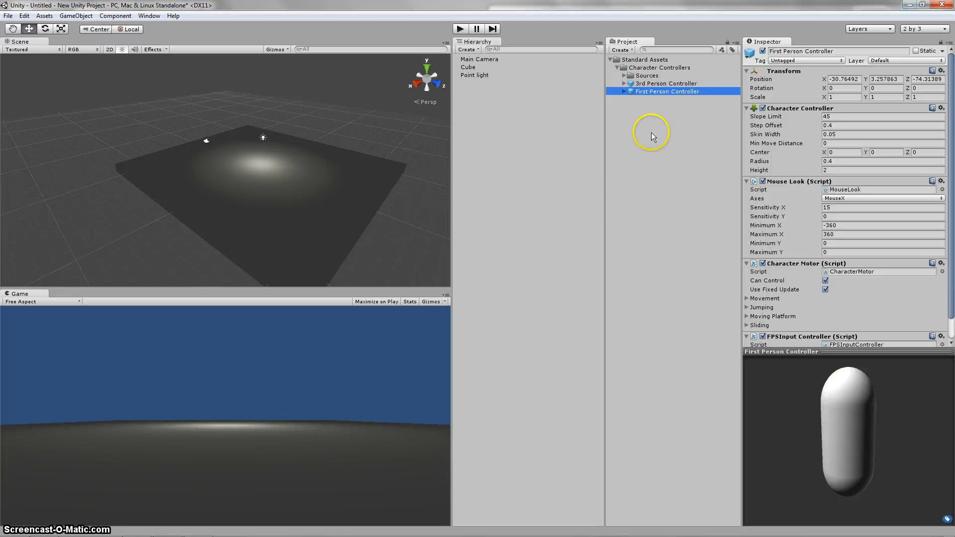
Step: Place the First Person Controller prefab on the platform and set its X, Y and Z position to 0
left_click_drag(648, 86, 272, 168)
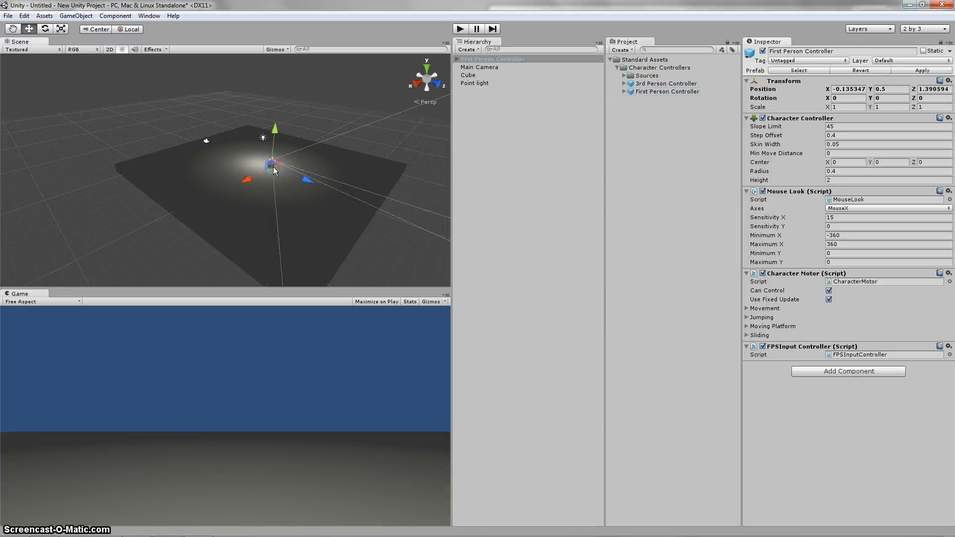
left_click(495, 60)
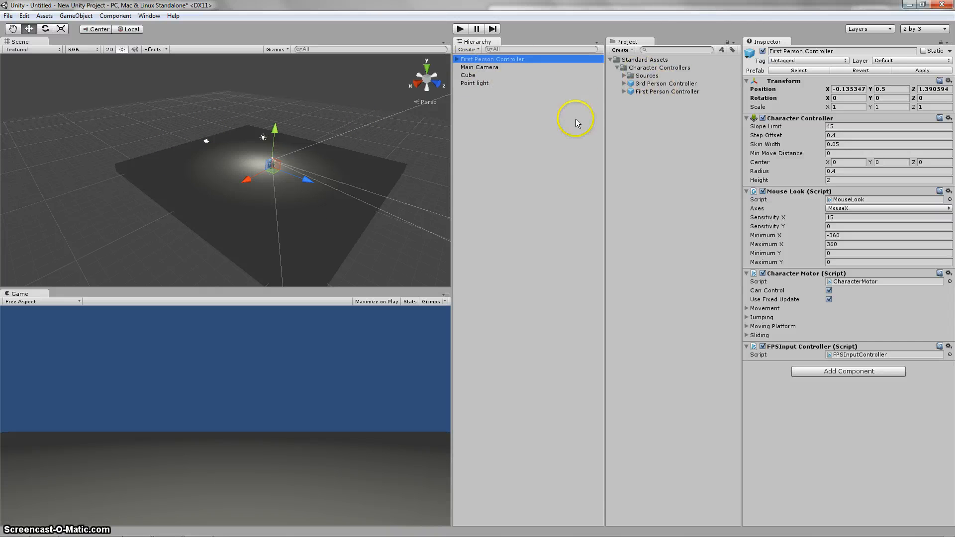
left_click(846, 90)
type("0")
key("Tab")
type("0")
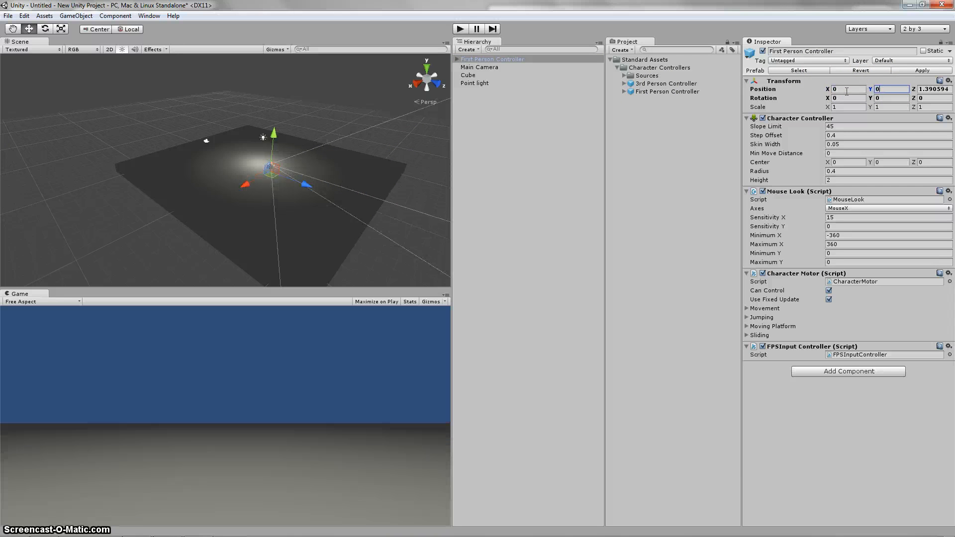
key("Tab")
type("0")
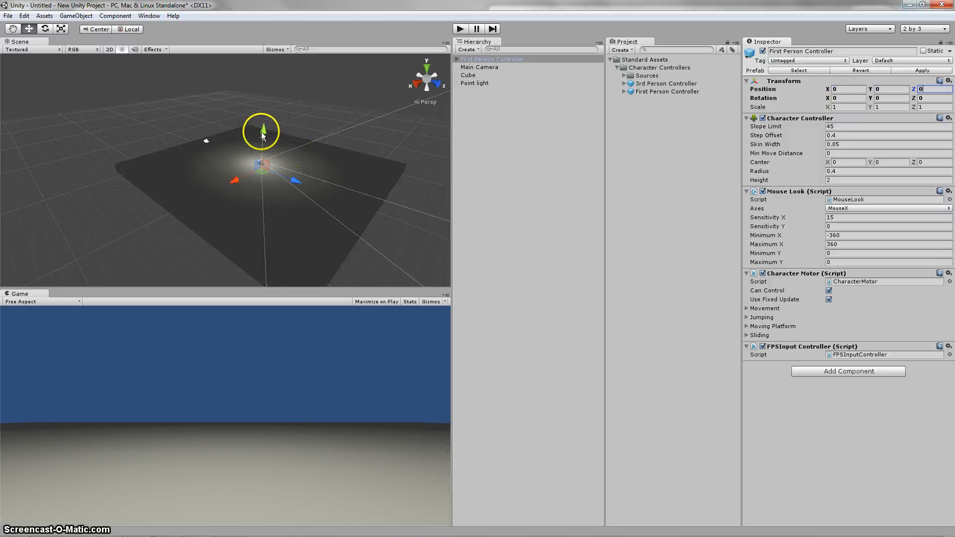
Step: Raise the First Person Controller to a Y position of about 1.81 and check its clearance above the platform
left_click_drag(262, 135, 260, 122)
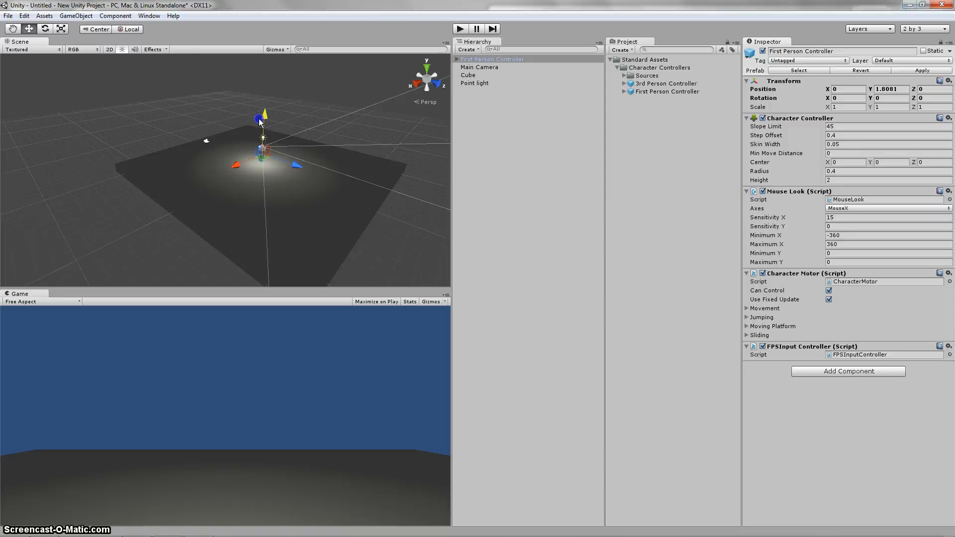
mouse_move(276, 162)
middle_mouse_down()
mouse_move(304, 180)
mouse_move(285, 185)
mouse_move(279, 172)
middle_mouse_up()
scroll(279, 171, "up", 8)
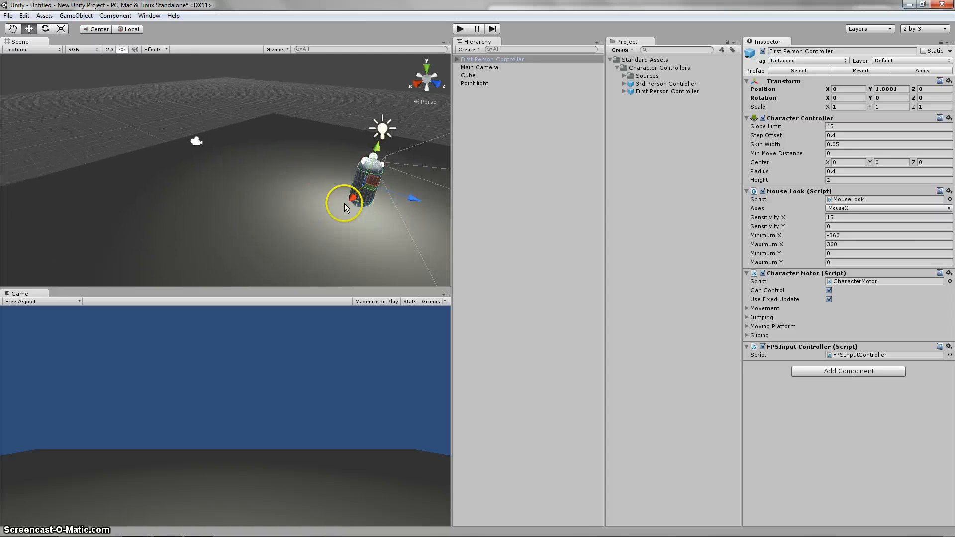
middle_click_drag(344, 204, 236, 125)
middle_click_drag(214, 175, 287, 186)
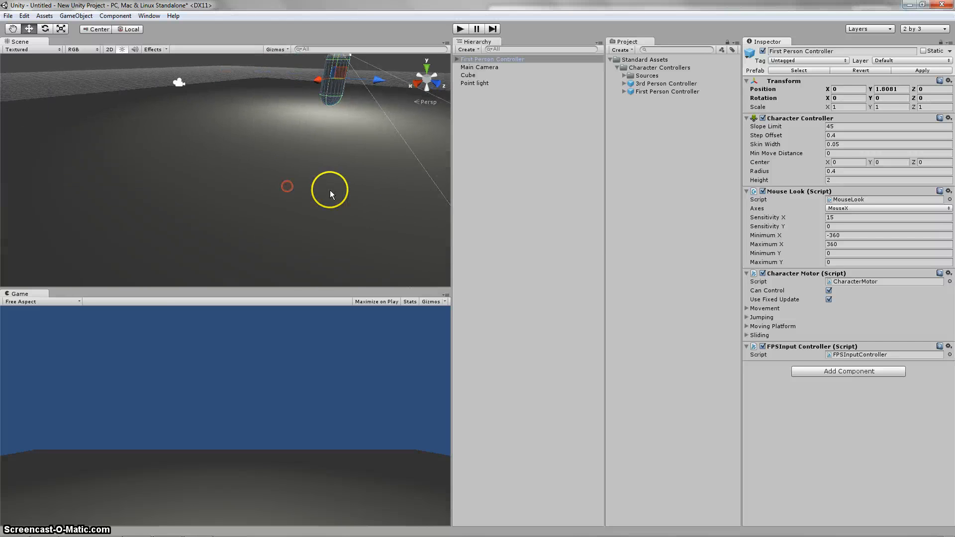
scroll(298, 208, "down", 10)
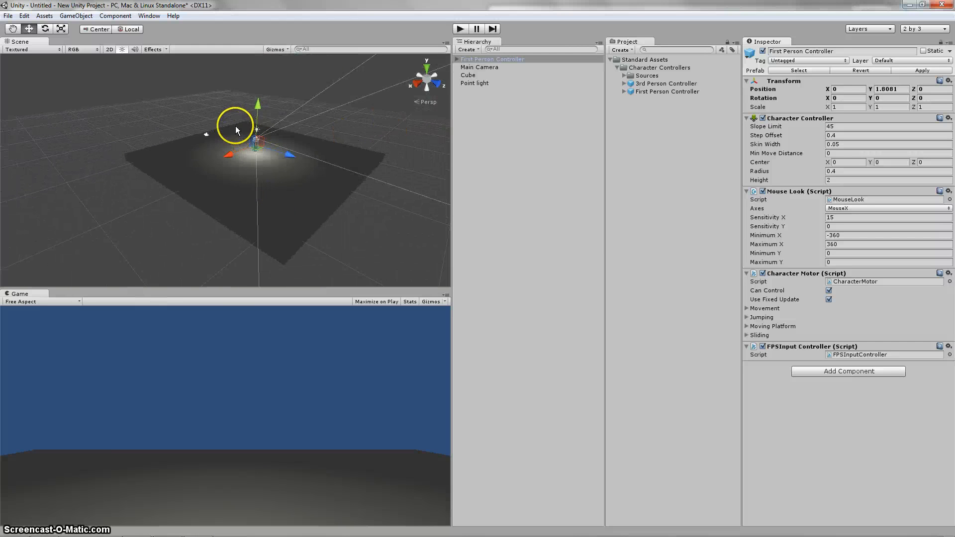
middle_click_drag(235, 130, 294, 135)
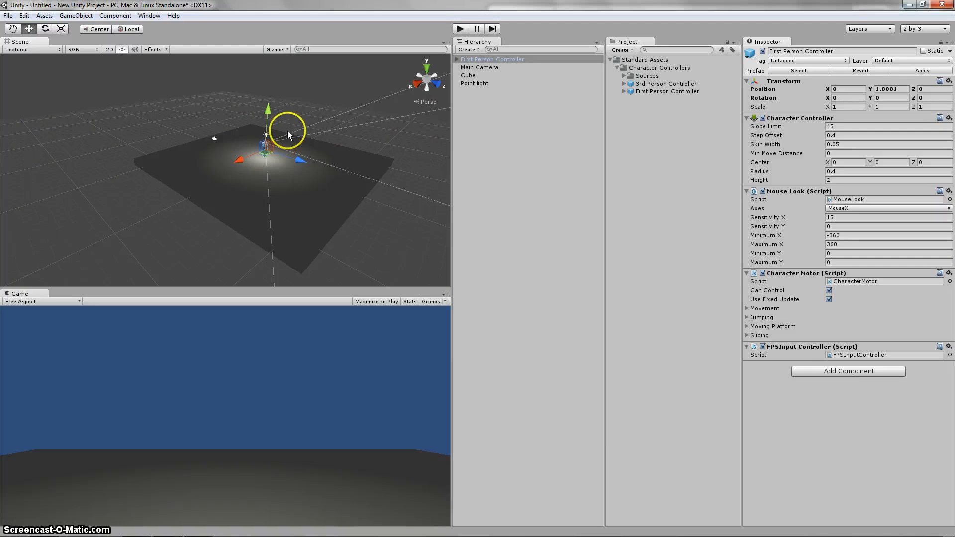
Step: Compare the First Person Controller's built-in camera with the standalone Main Camera, and delete the standalone Main Camera from the scene
left_click(456, 59)
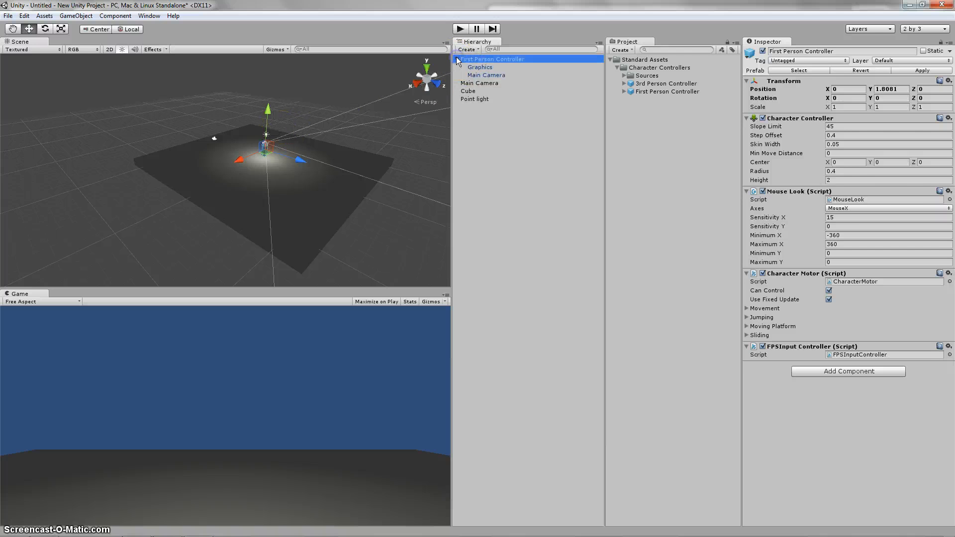
left_click(471, 75)
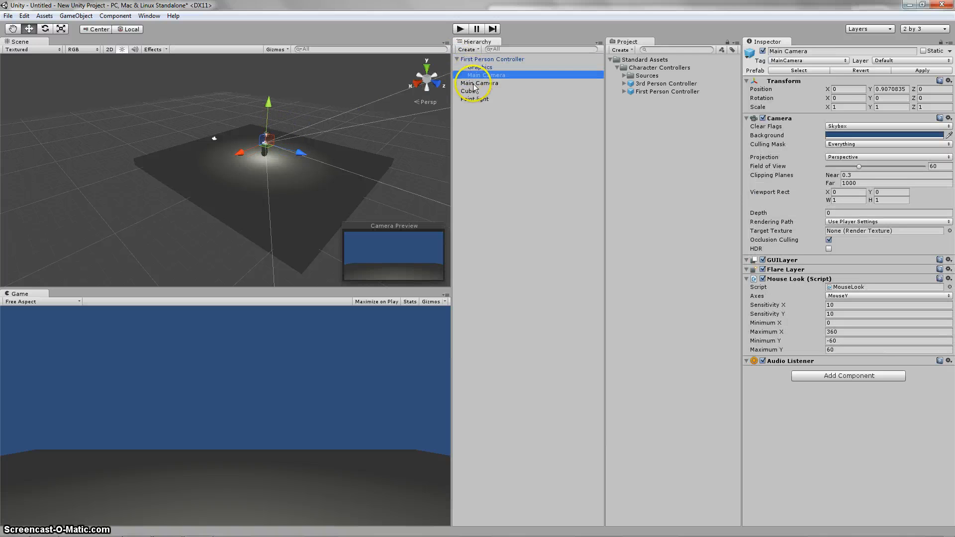
left_click(475, 83)
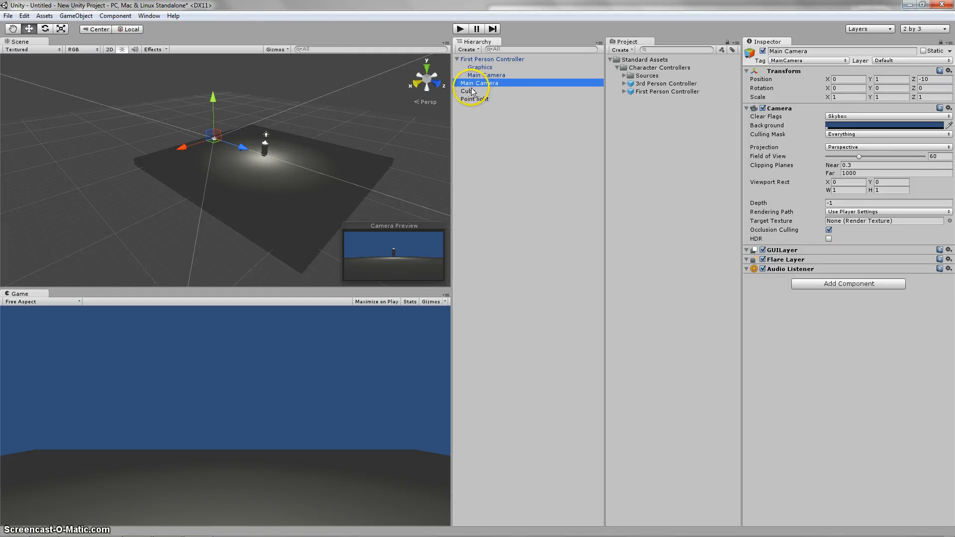
left_click(457, 59)
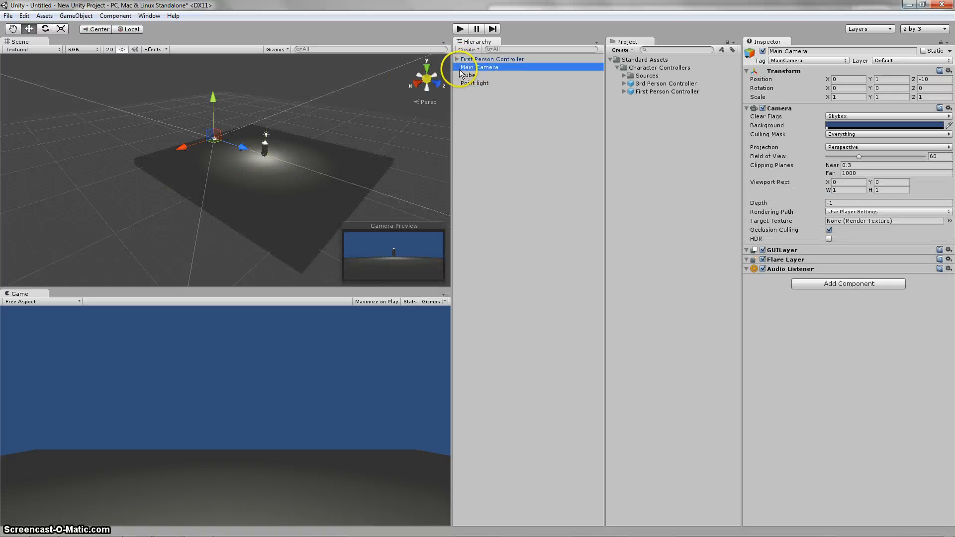
key("Delete")
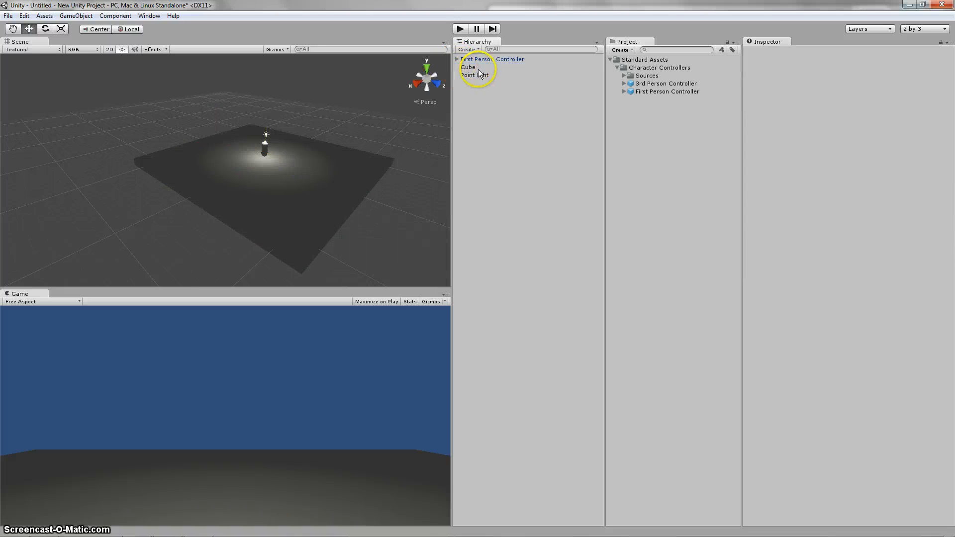
Step: Play-test the scene by walking the First Person Controller around the lit platform and looking about, and stop the play mode
left_click(459, 28)
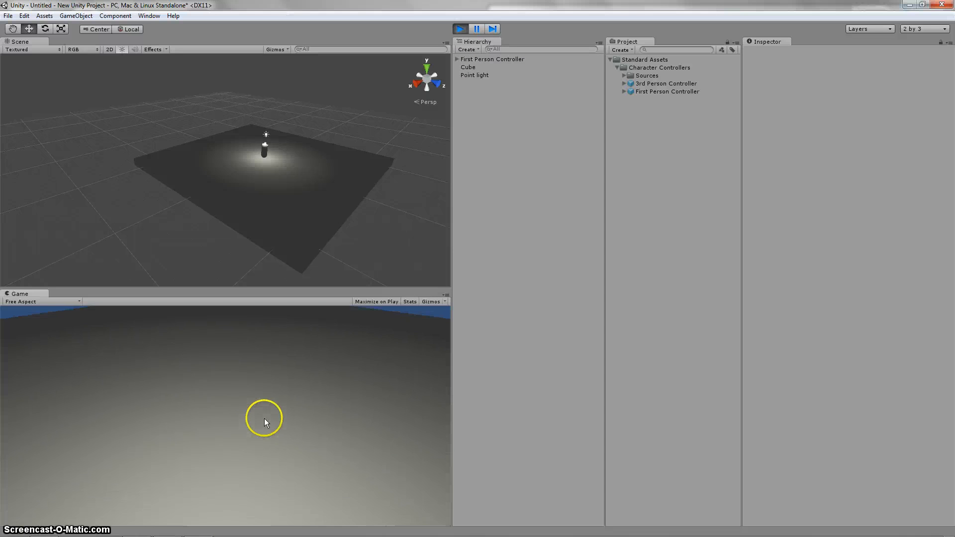
key("w")
key("w")
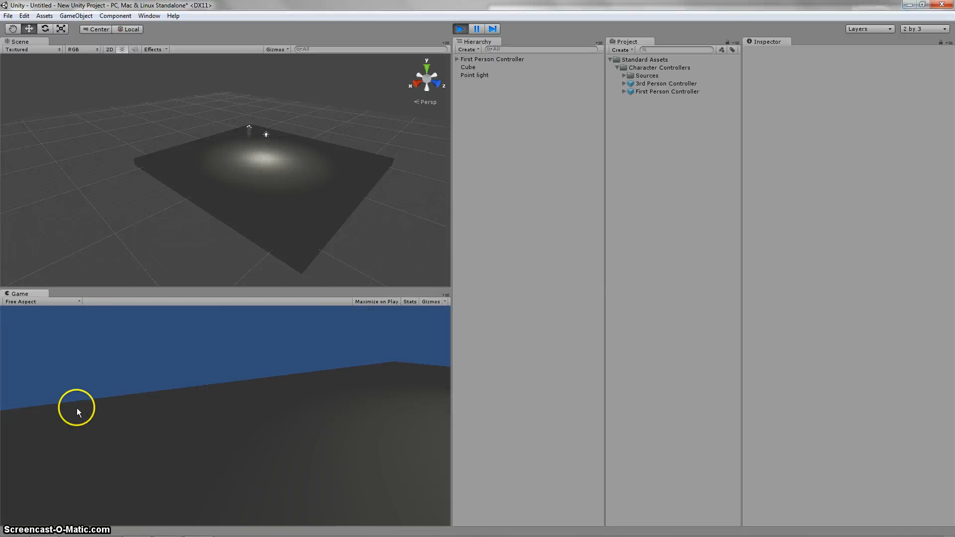
key("w")
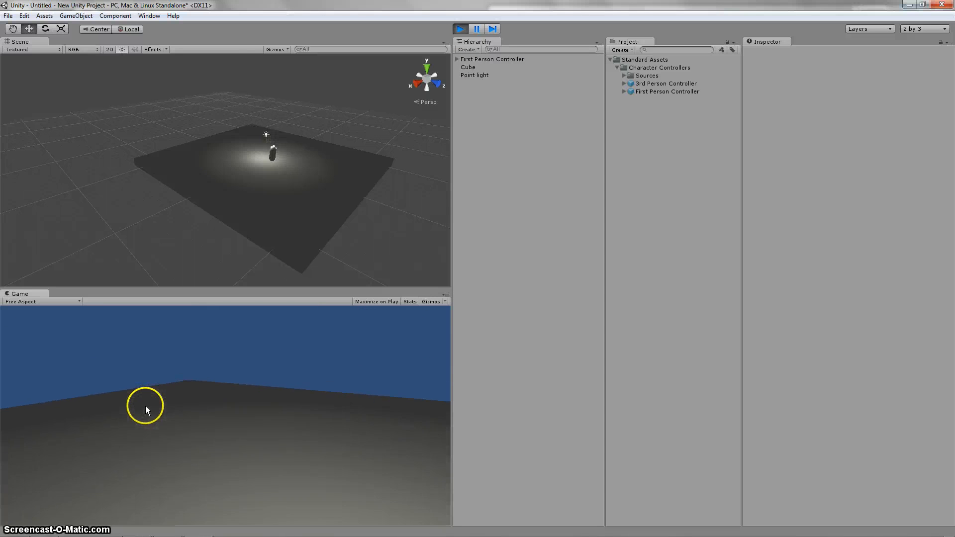
key("w")
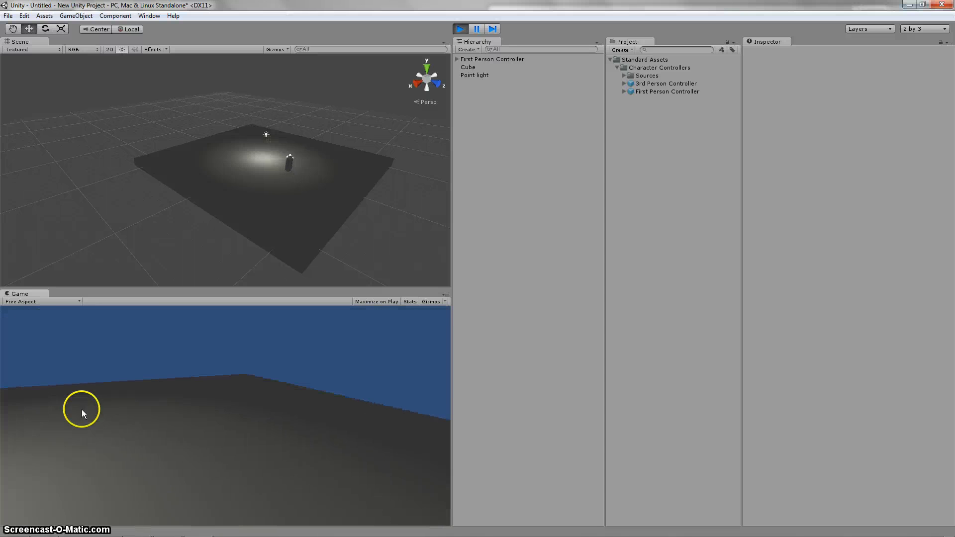
key("w")
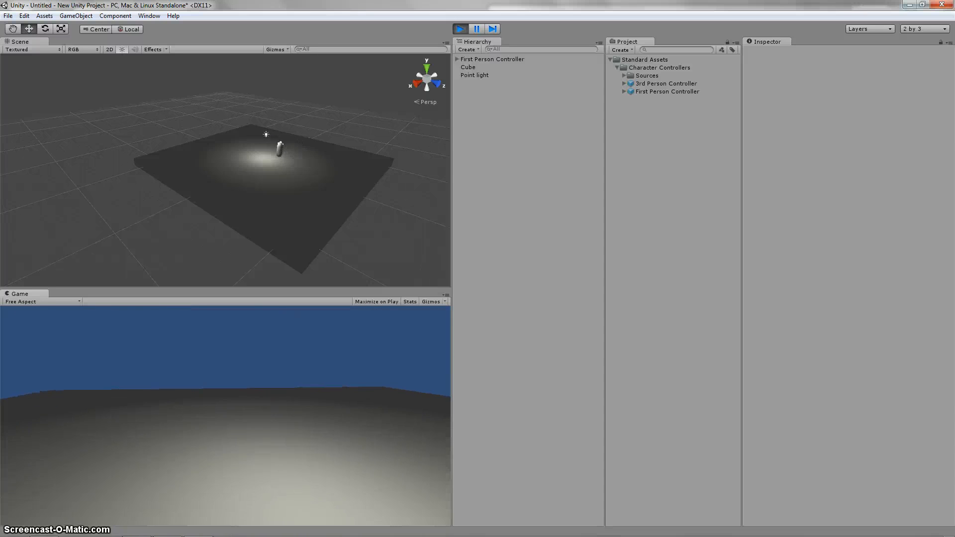
key("w")
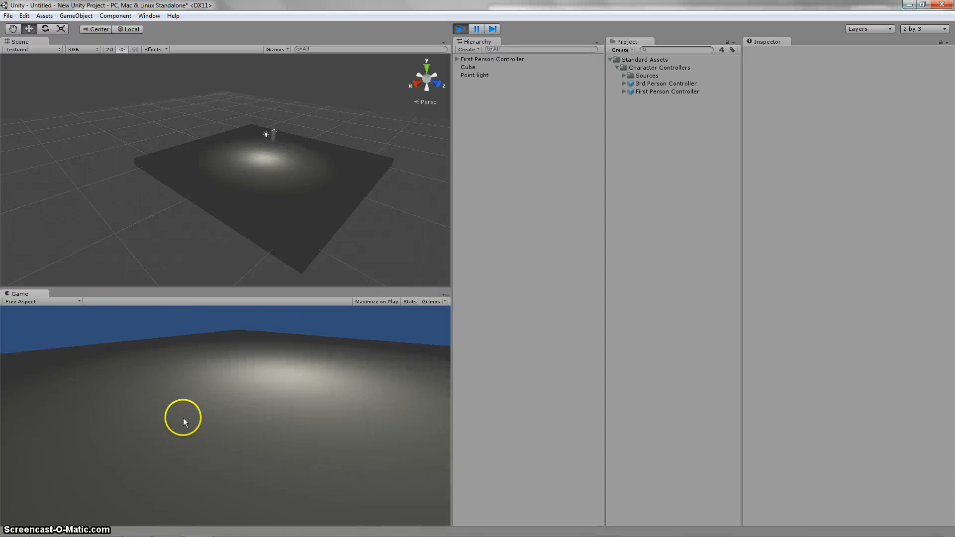
key("w")
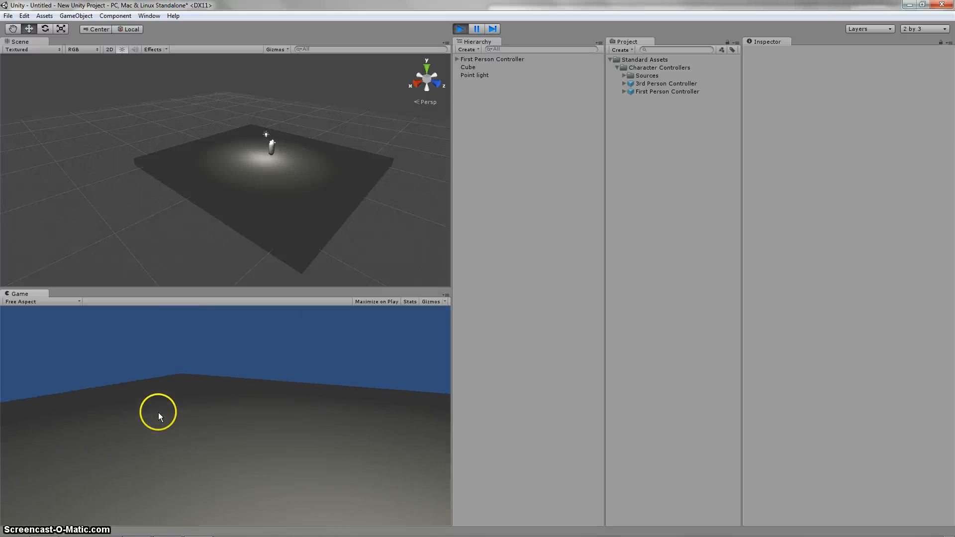
key("w")
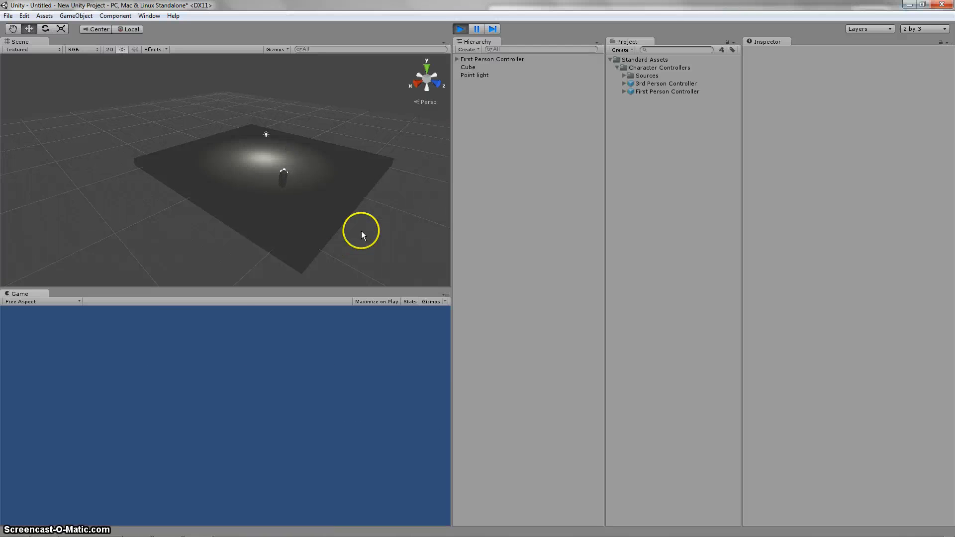
left_click(459, 29)
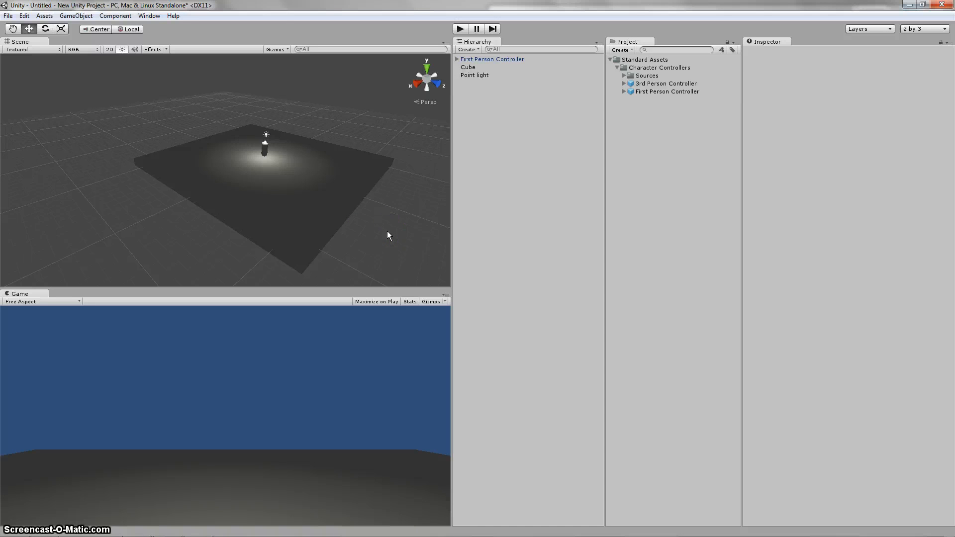
mouse_move(139, 523)
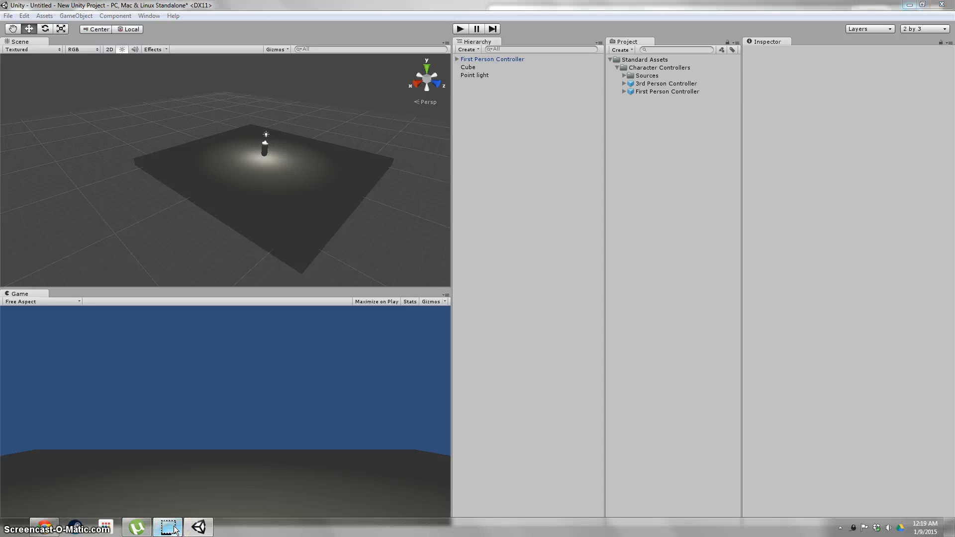